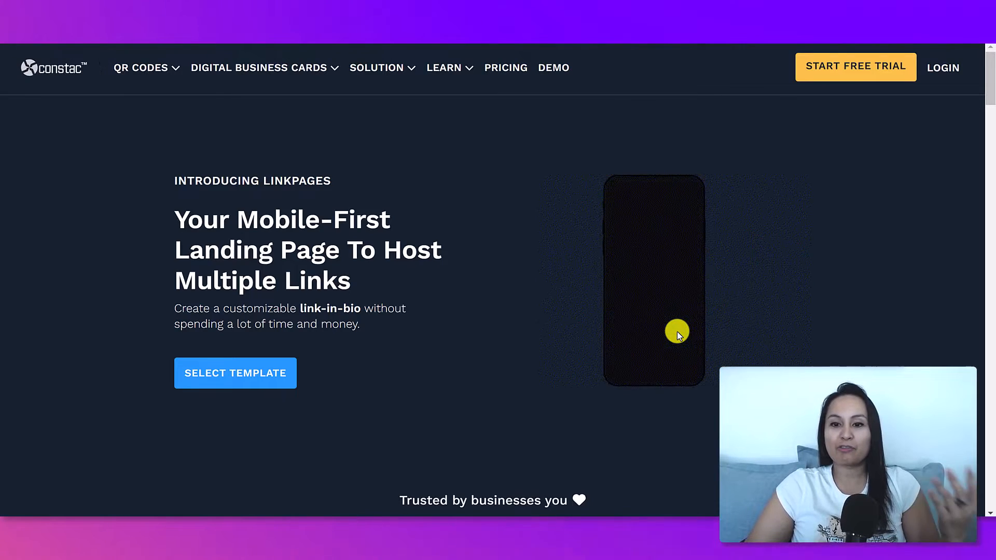
# Look through the Linkpage template gallery on the product website, covering the templates for all industries
pyautogui.scroll(-4, 677, 331)
pyautogui.scroll(-4, 676, 332)
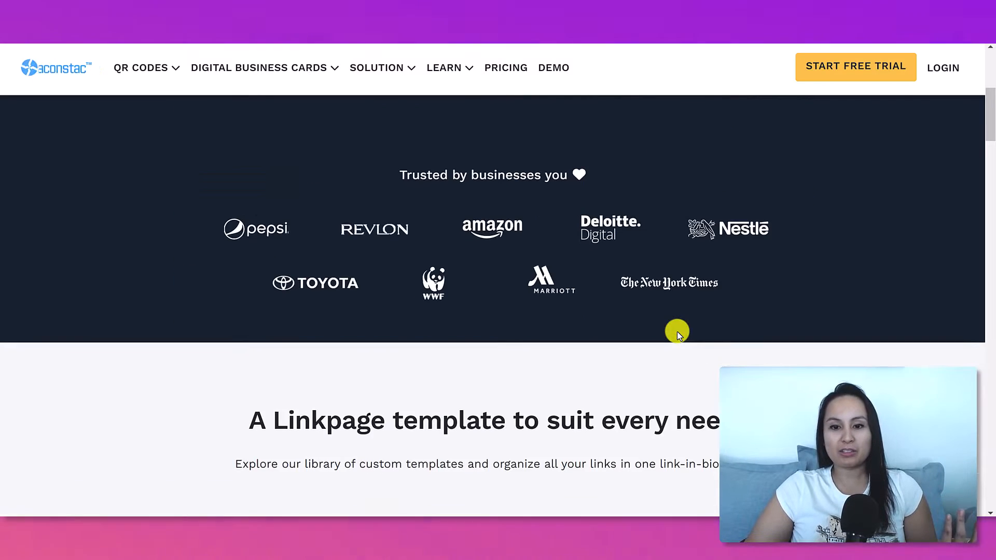
pyautogui.scroll(-5, 677, 332)
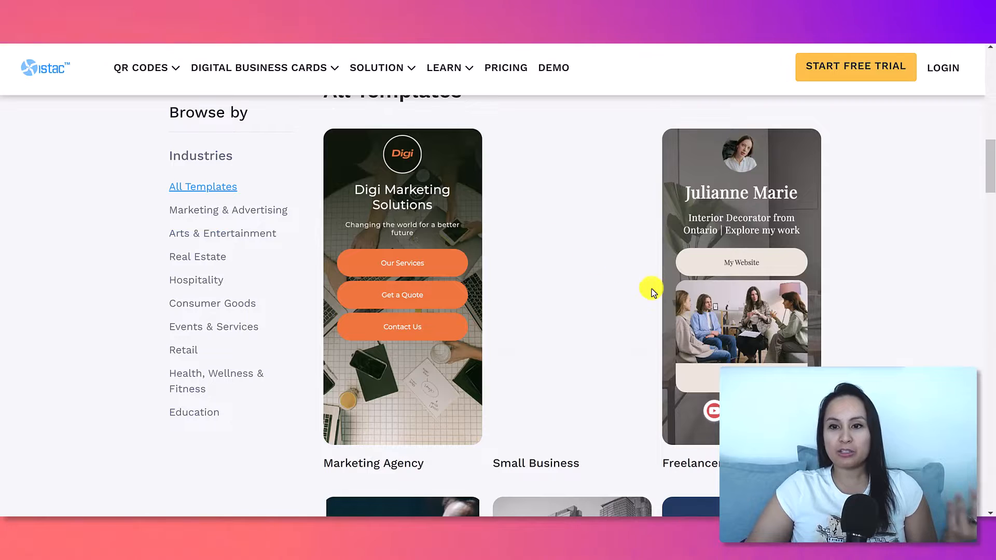
pyautogui.scroll(-1, 746, 314)
pyautogui.scroll(-3, 819, 269)
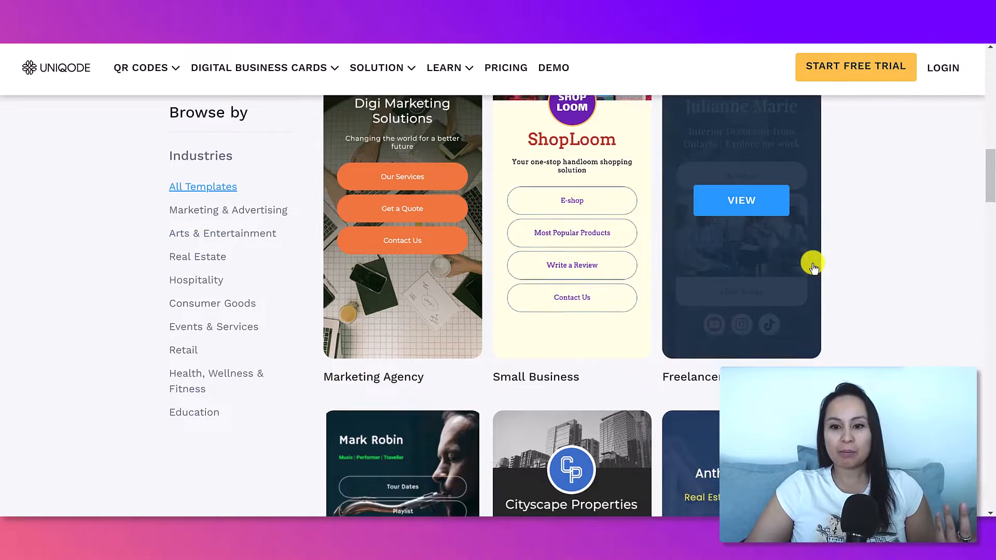
pyautogui.scroll(-5, 827, 285)
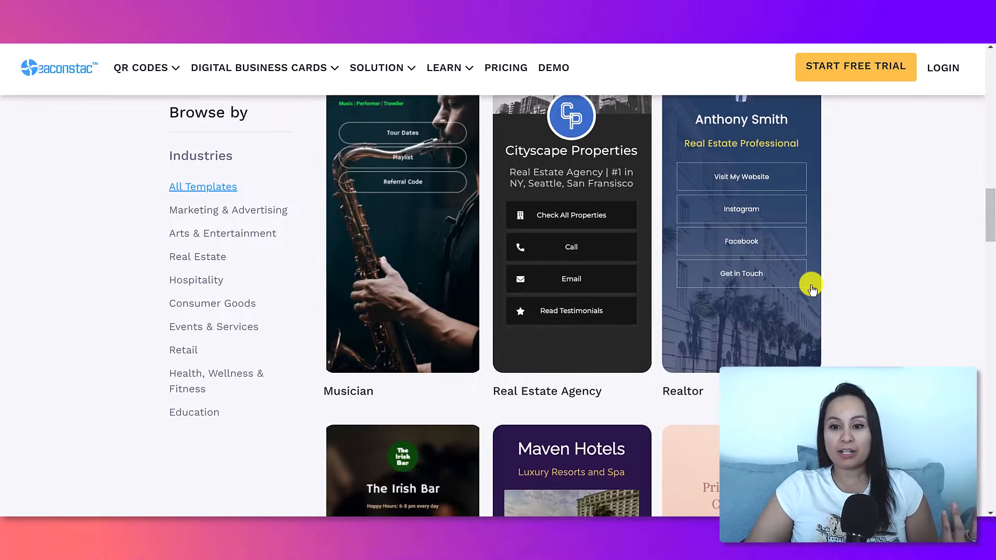
pyautogui.scroll(-3, 811, 287)
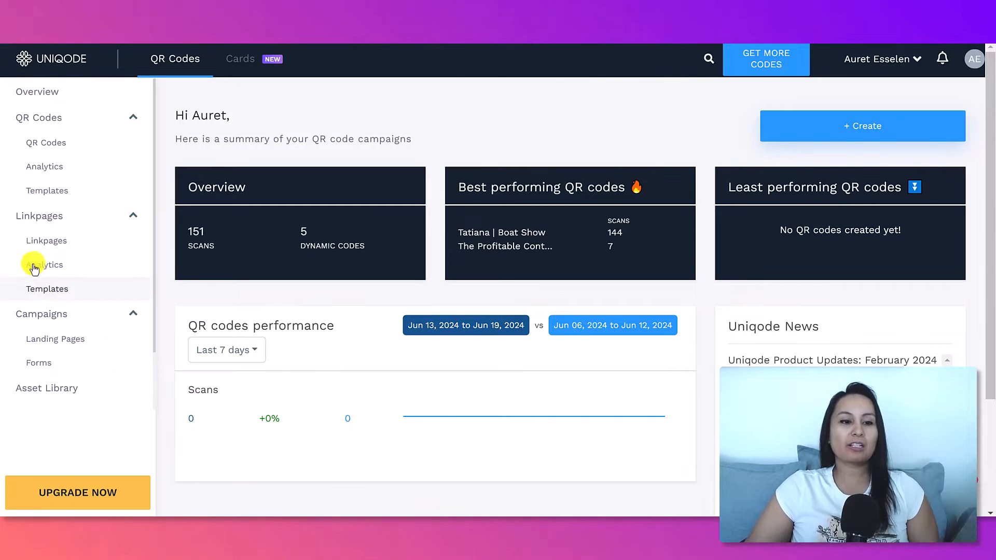
# Start a new linkpage in the Uniqode dashboard from the featured Gym template
pyautogui.click(35, 246)
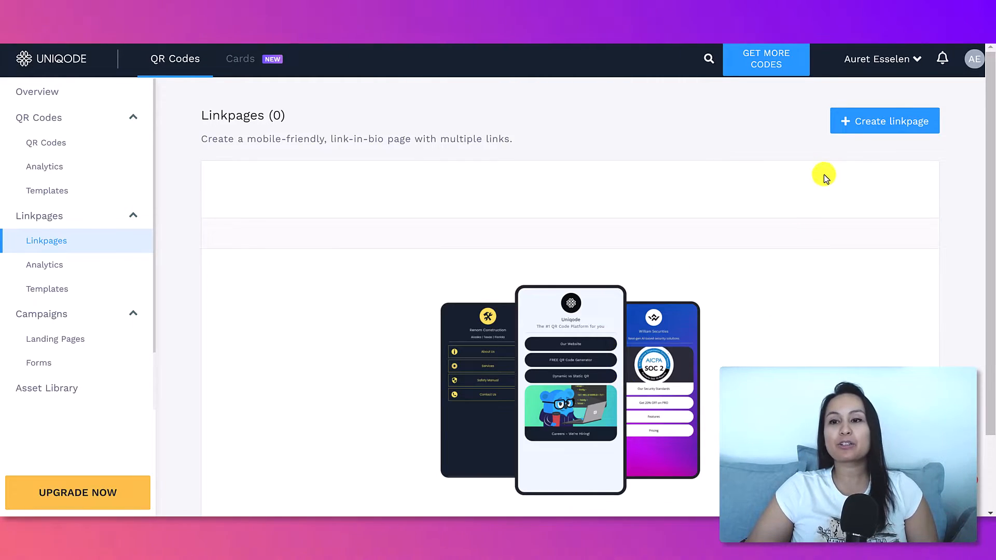
pyautogui.click(893, 125)
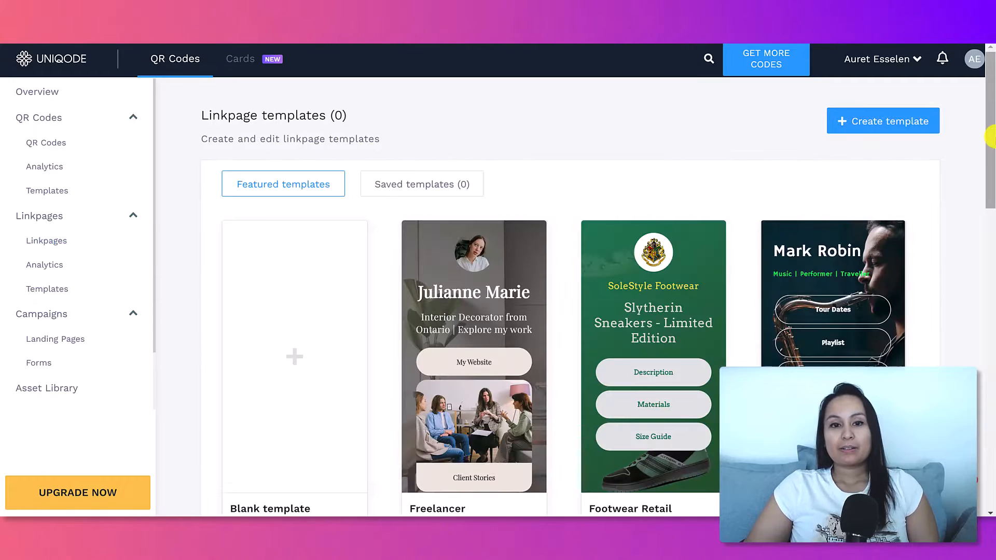
pyautogui.scroll(-1, 987, 200)
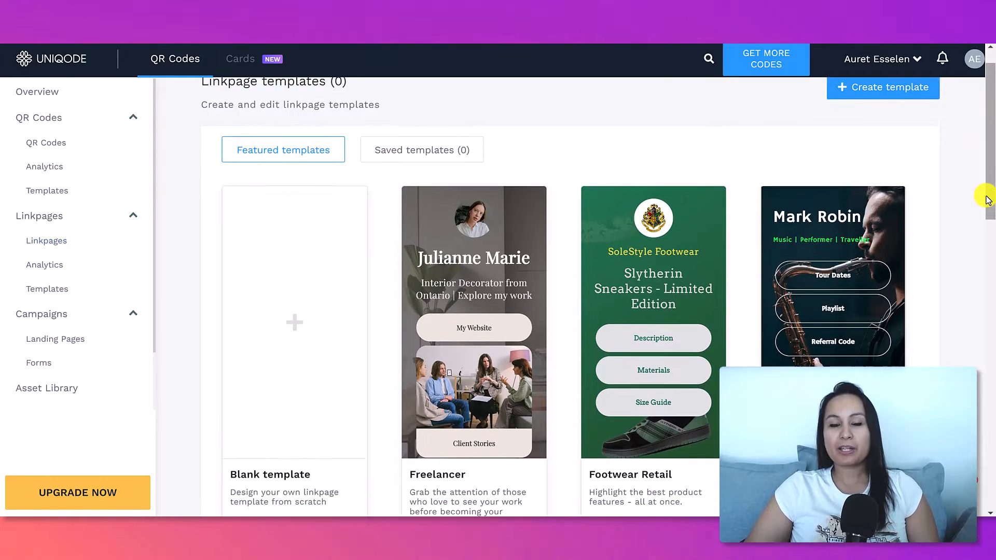
pyautogui.scroll(-2, 987, 200)
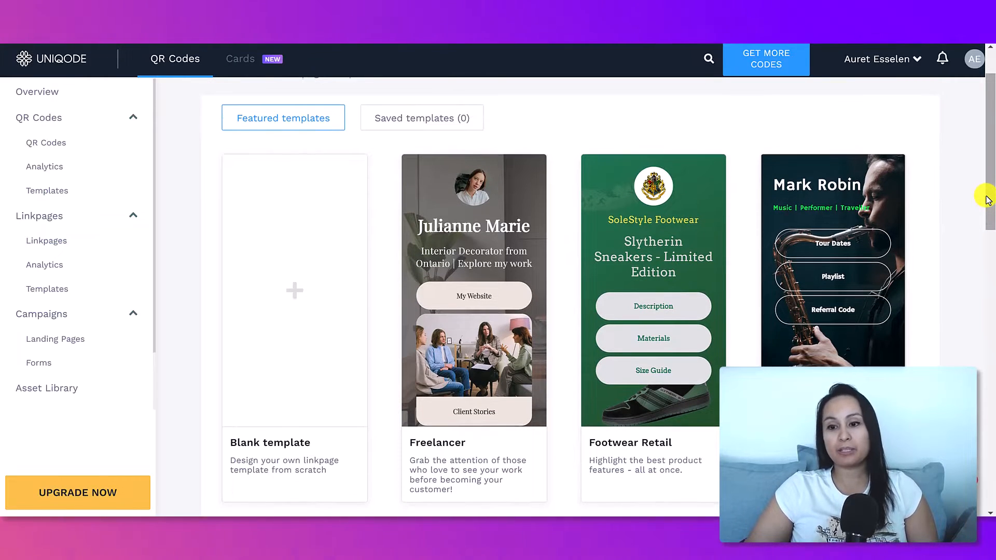
pyautogui.scroll(-2, 987, 200)
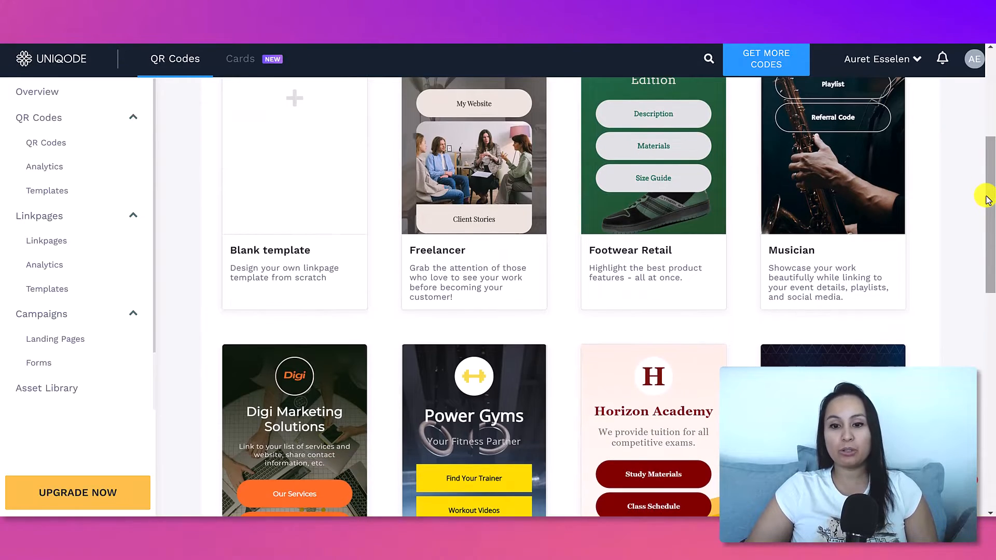
pyautogui.scroll(-1, 987, 199)
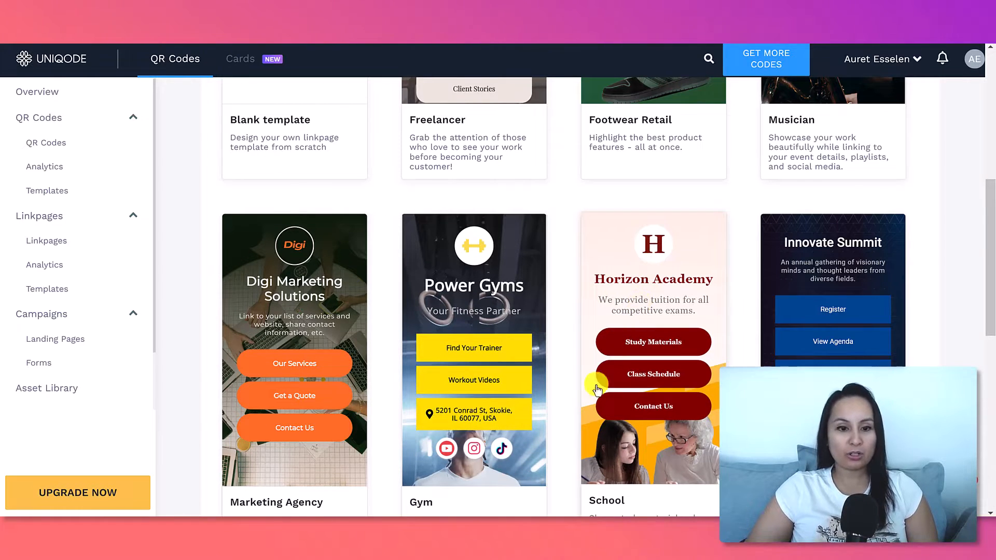
pyautogui.scroll(-1, 597, 389)
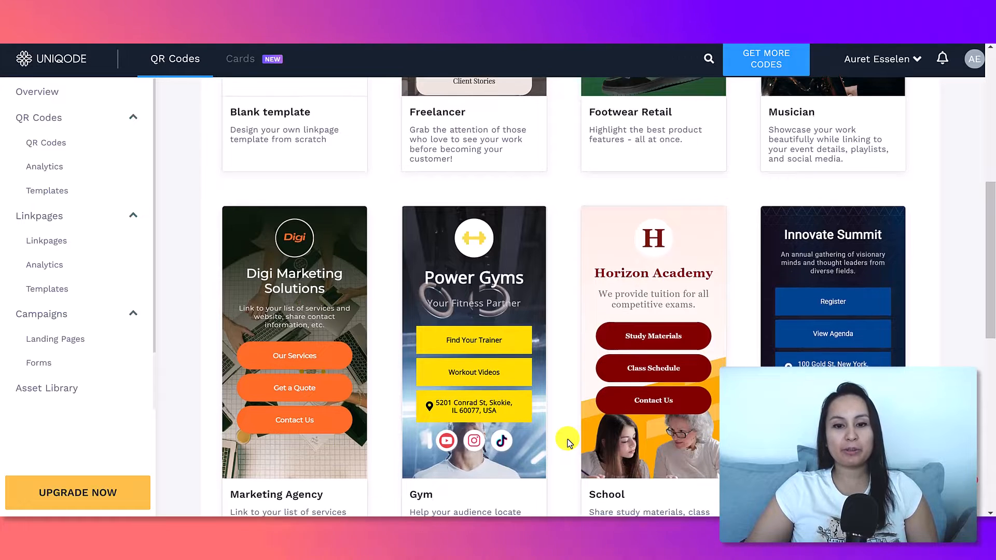
pyautogui.scroll(-1, 568, 440)
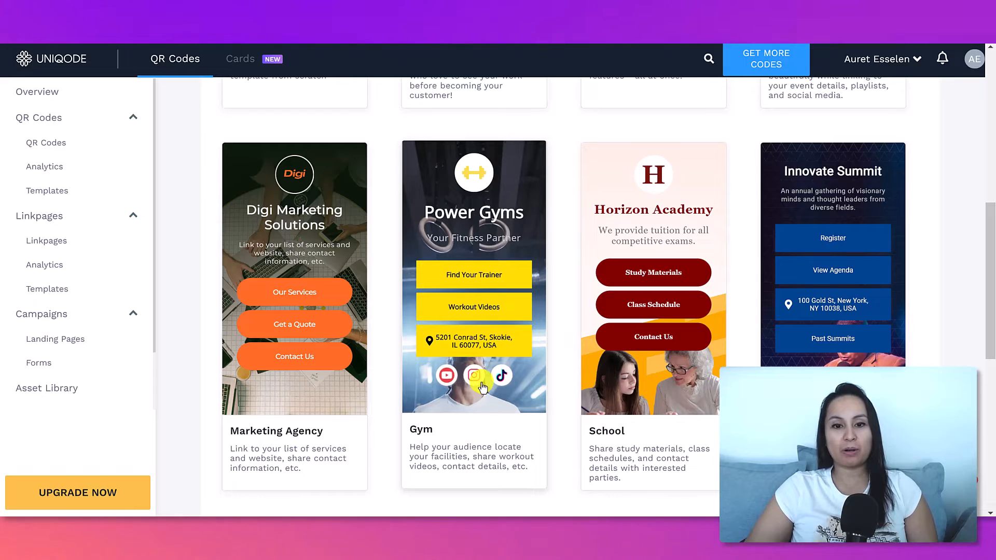
pyautogui.click(408, 264)
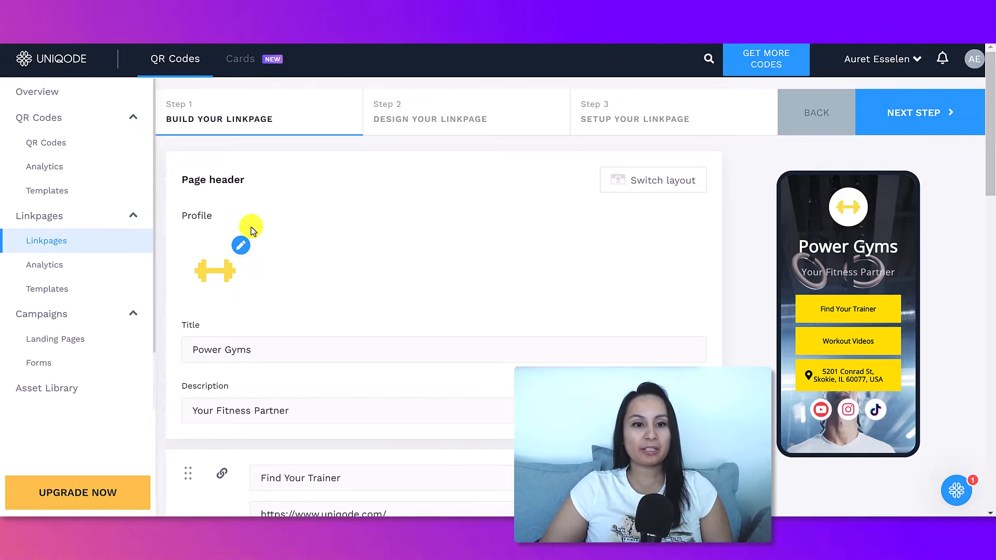
# Replace the profile image in the page header with the uploaded company logo, keeping the whole logo inside the crop
pyautogui.click(242, 248)
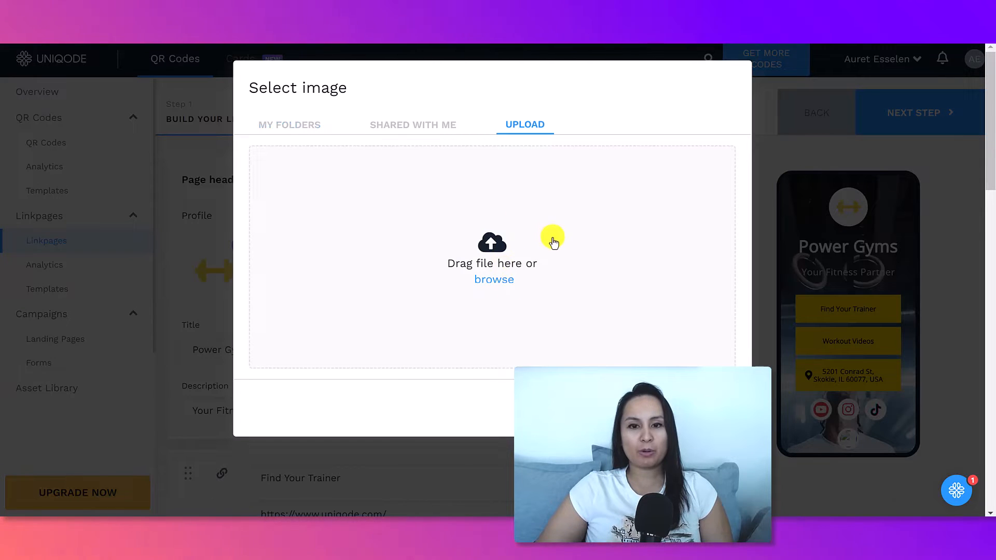
pyautogui.click(496, 283)
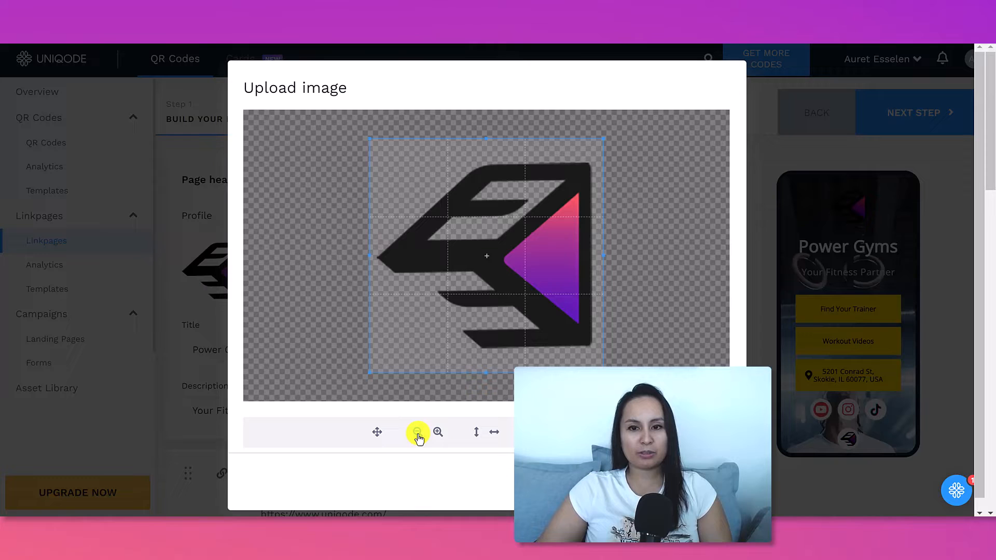
pyautogui.click(417, 433)
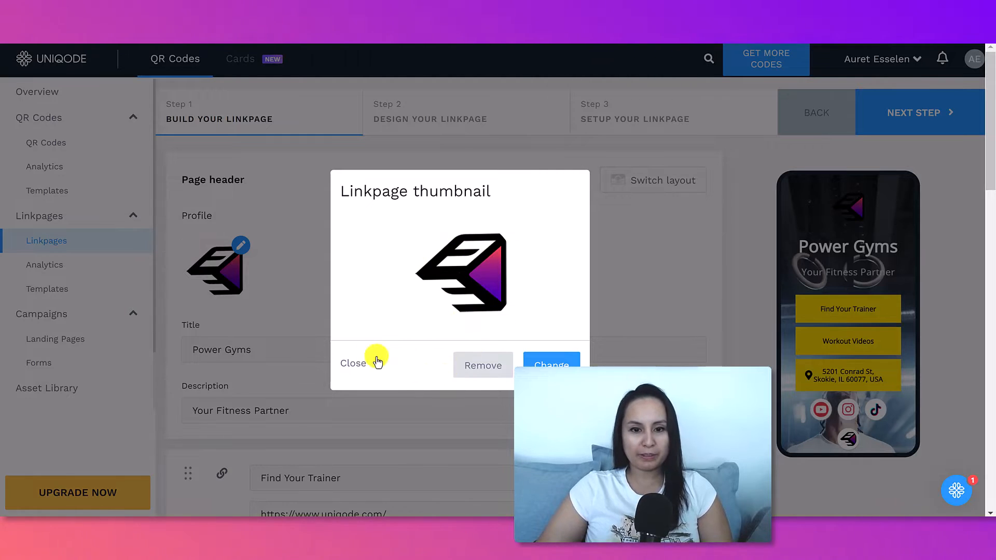
pyautogui.click(358, 363)
# Set the page header's title to "Essetino Media" and its description to "Youtube Marketing"
pyautogui.click(312, 349)
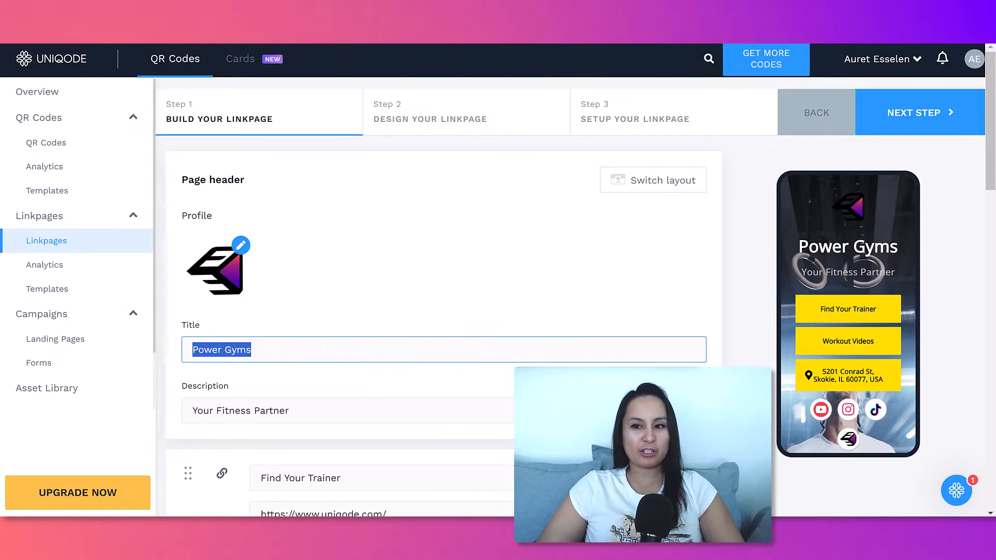
pyautogui.write('Esset')
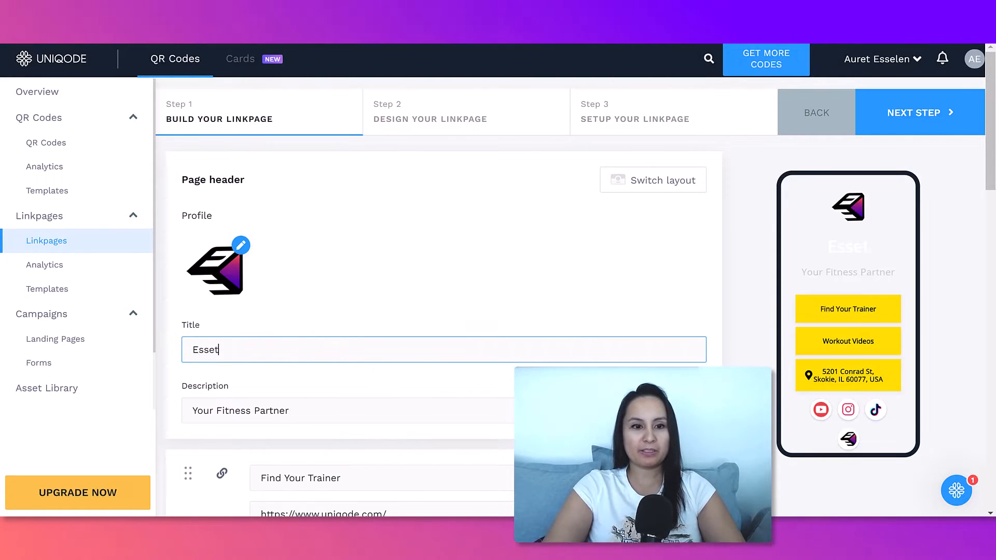
pyautogui.write('ino Media')
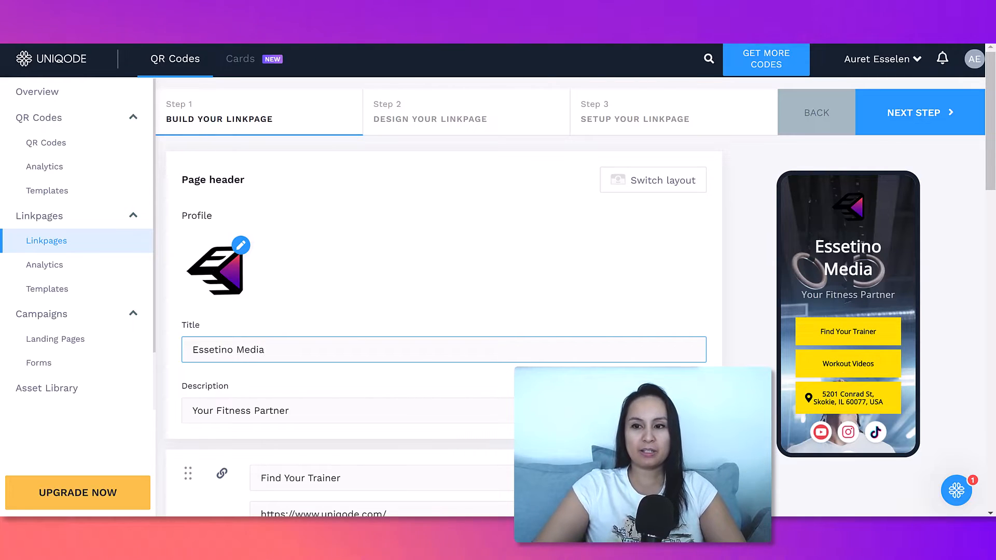
pyautogui.press('Tab')
pyautogui.press('BackSpace')
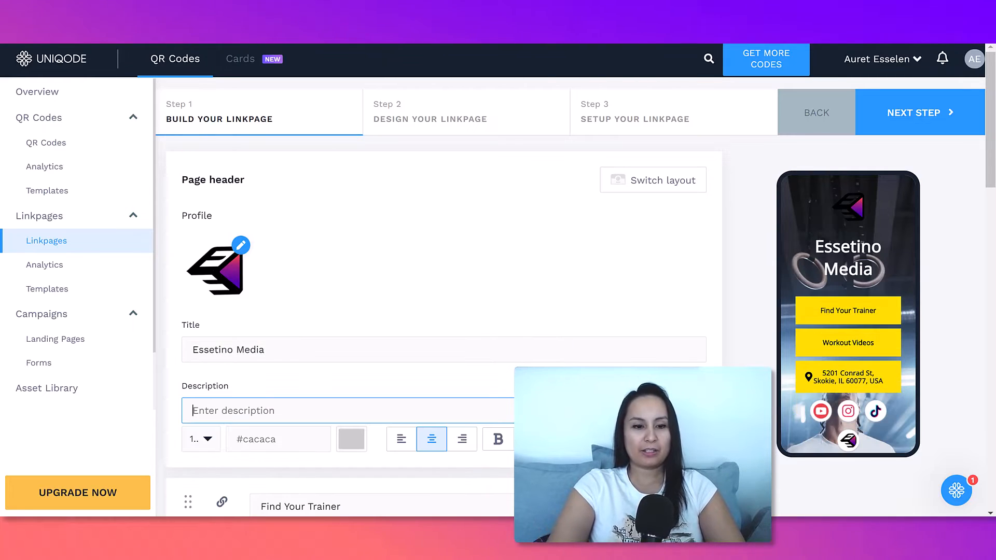
pyautogui.write('Youtube Mark')
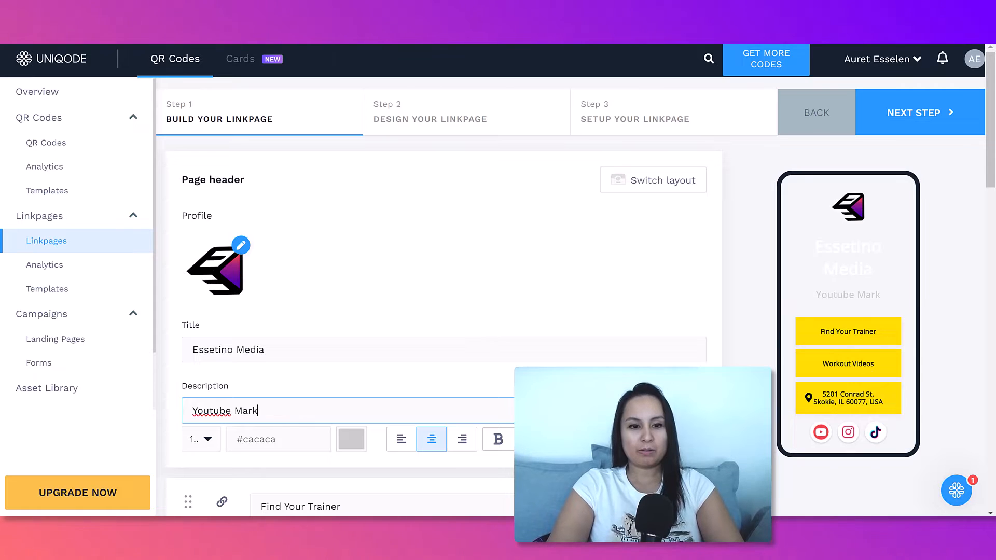
pyautogui.write('eting')
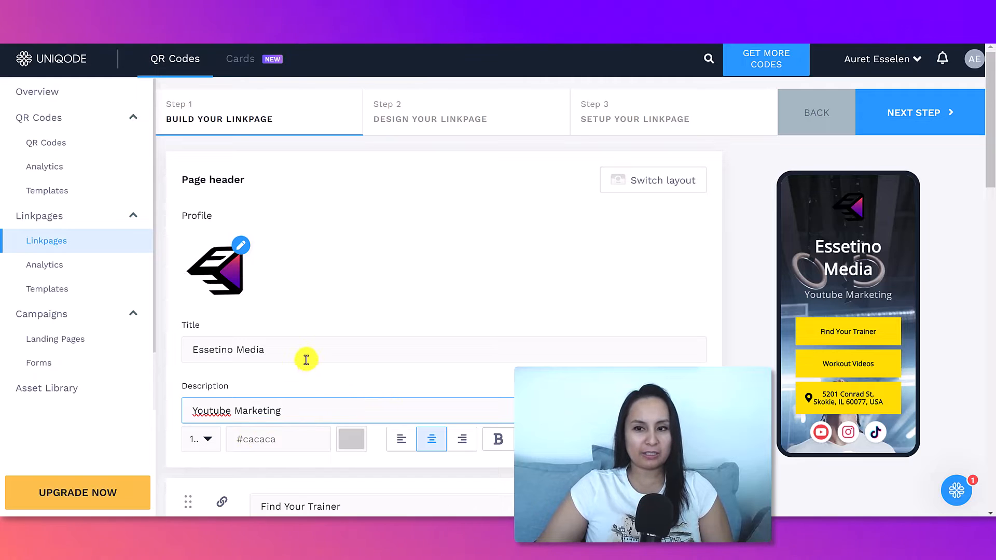
# Reduce the font size of the page header's title so that it fits on one line
pyautogui.click(275, 353)
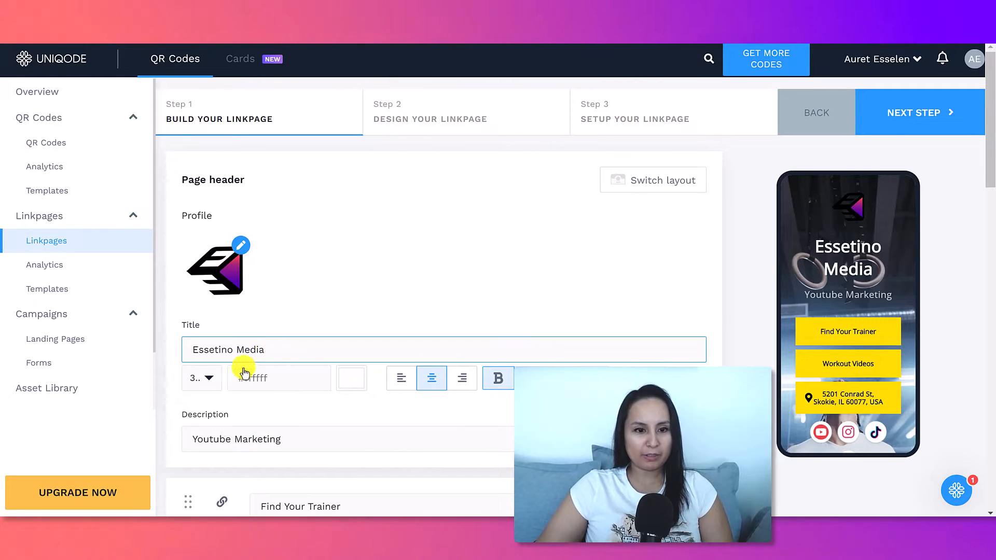
pyautogui.click(210, 379)
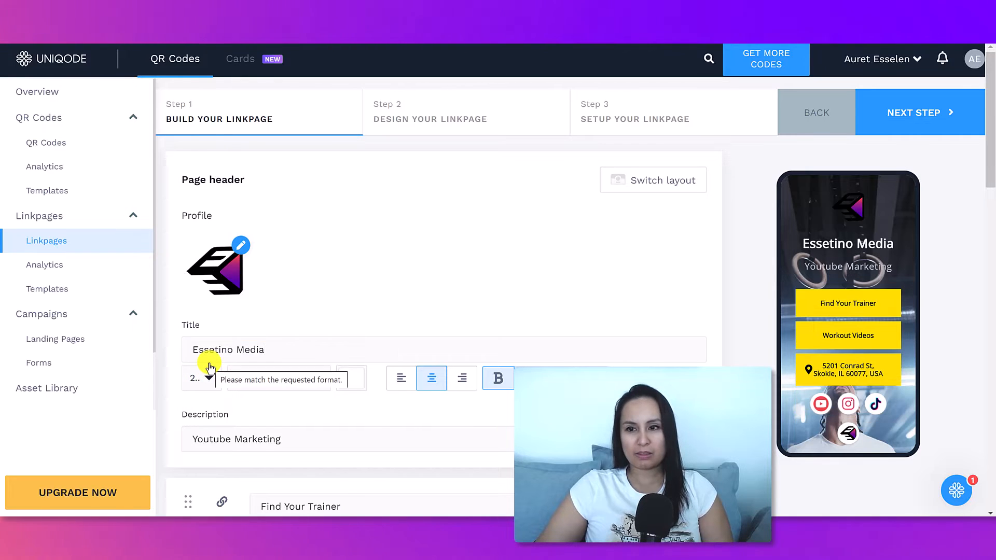
pyautogui.click(309, 437)
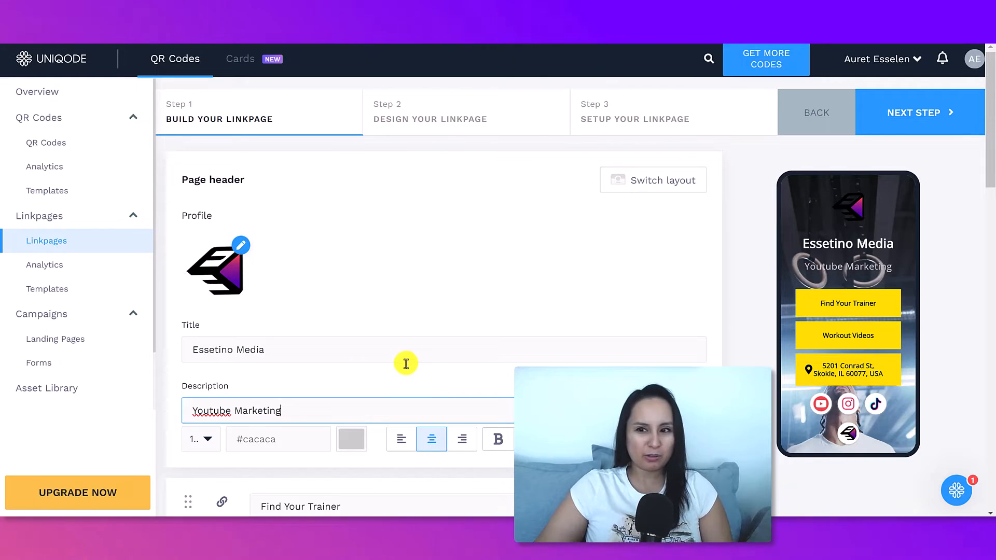
pyautogui.scroll(-4, 384, 381)
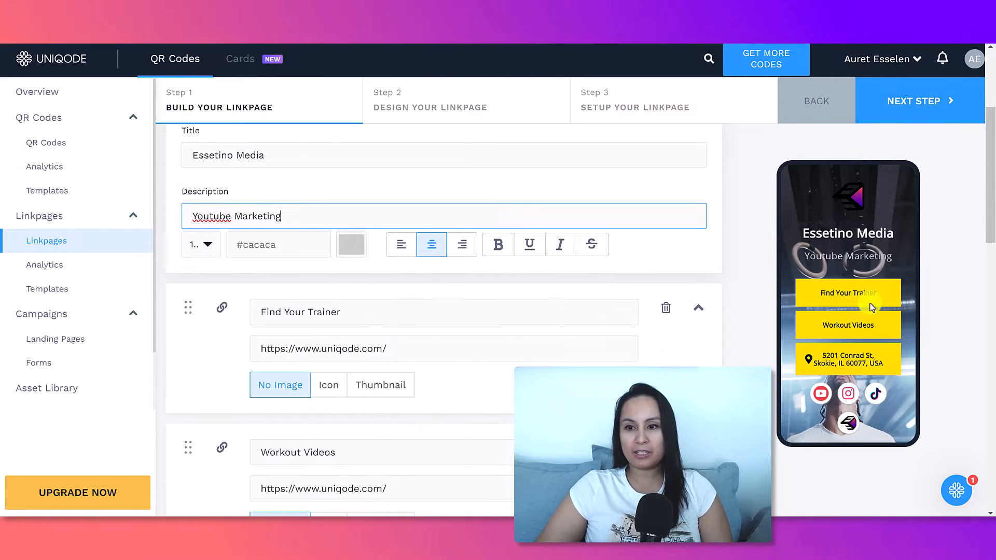
pyautogui.click(364, 310)
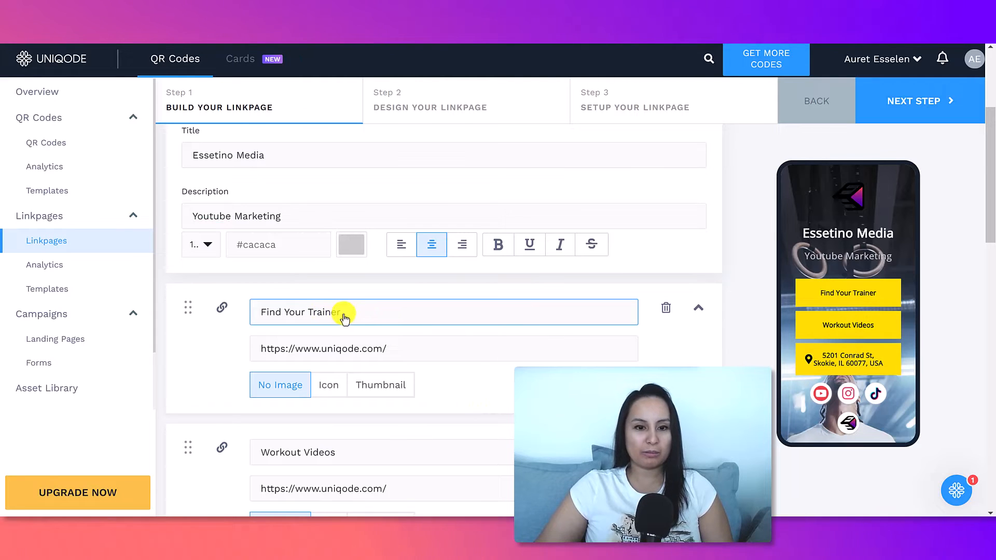
pyautogui.hotkey('ctrl', 'a')
pyautogui.write('Website')
pyautogui.doubleClick(324, 348)
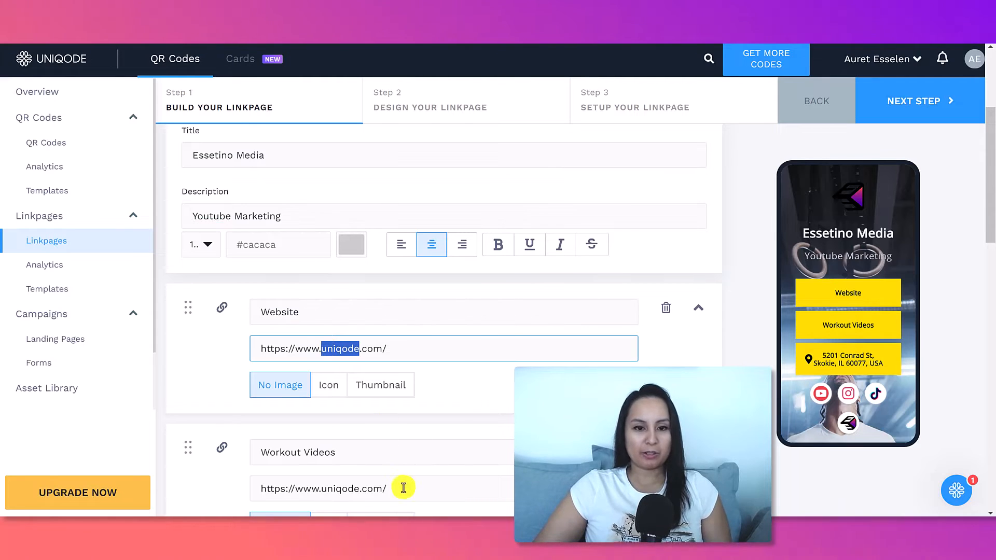
pyautogui.write('EssetinoMedia')
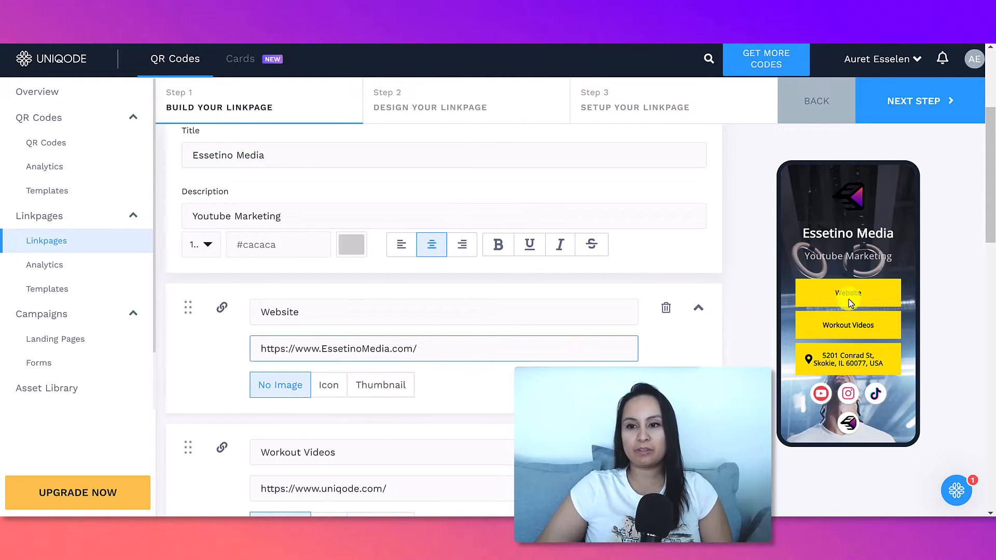
pyautogui.scroll(-3, 365, 330)
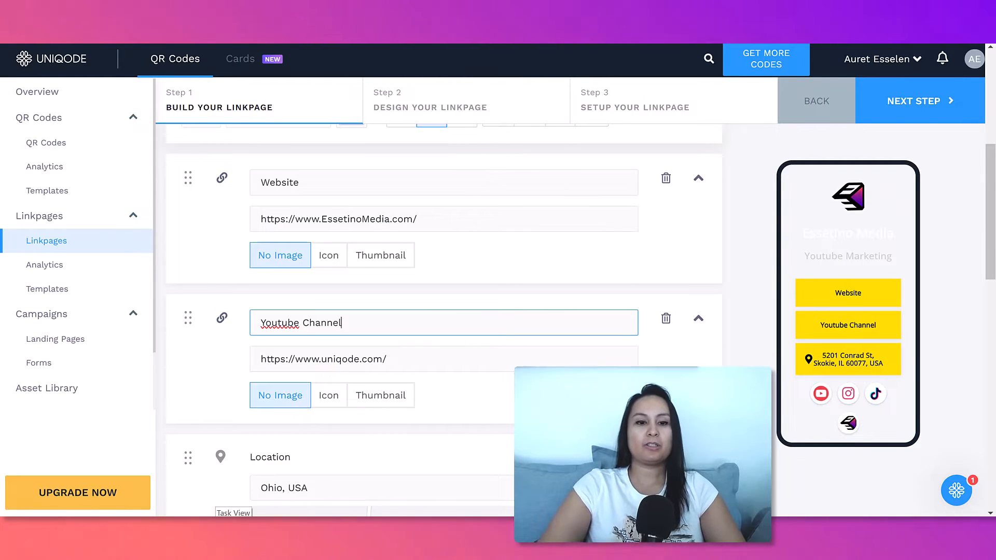
pyautogui.click(409, 363)
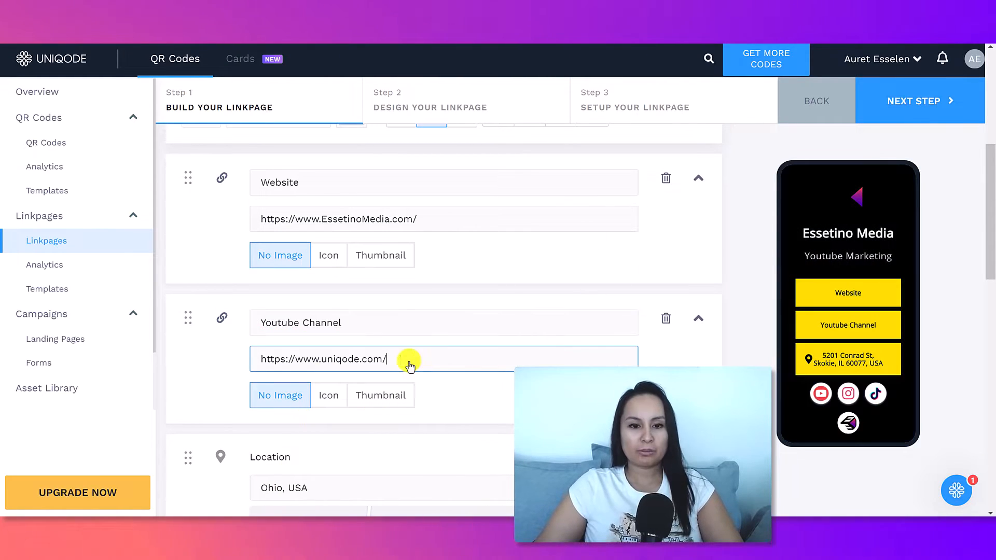
pyautogui.moveTo(409, 367); pyautogui.dragTo(262, 364)
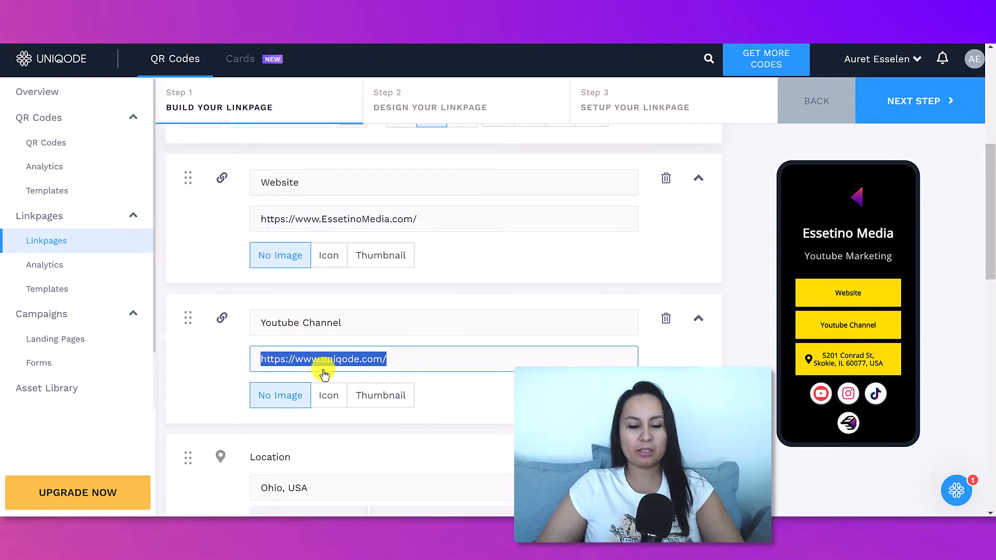
pyautogui.write('https://www.youtube.com/@essetinomedia')
# Delete the Location block from the linkpage
pyautogui.scroll(-4, 324, 373)
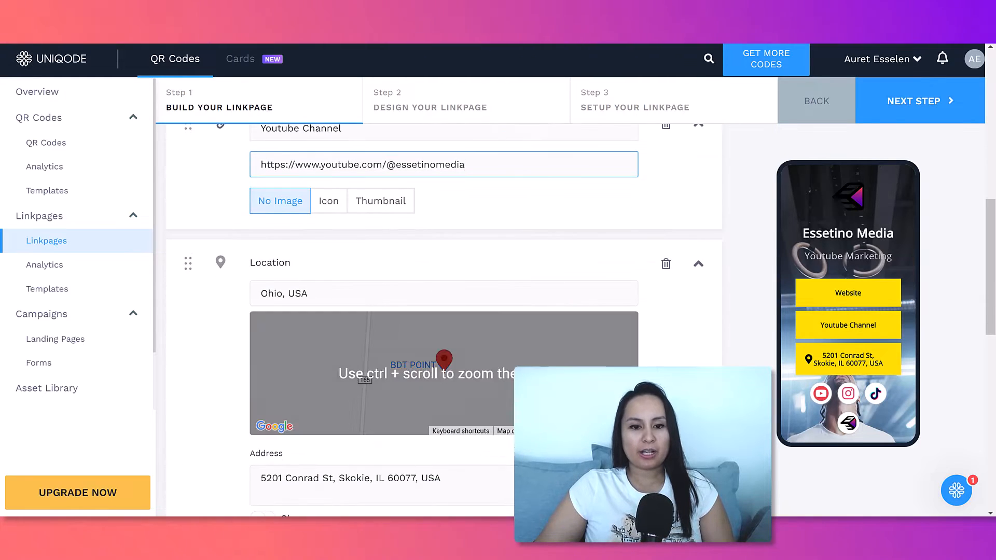
pyautogui.scroll(-6, 325, 373)
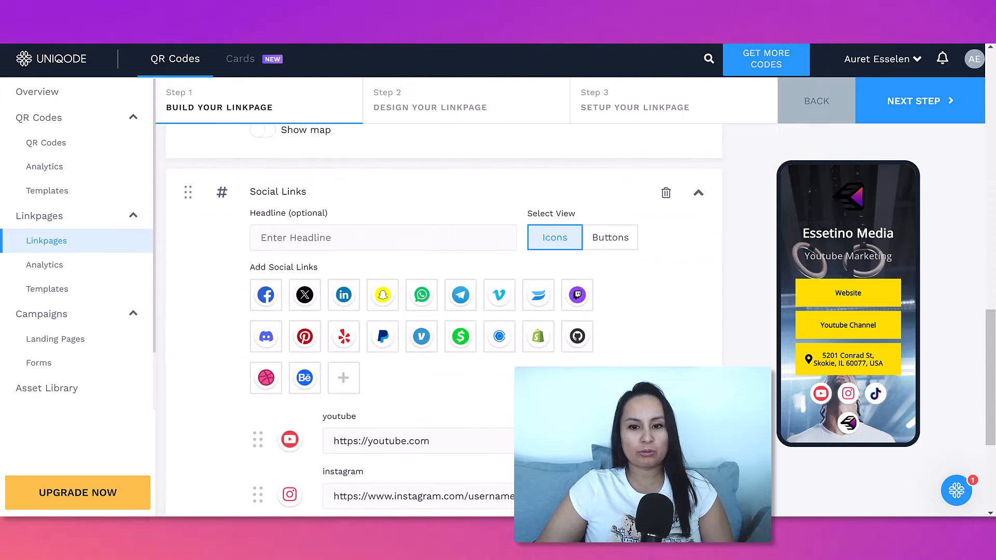
pyautogui.scroll(6, 663, 328)
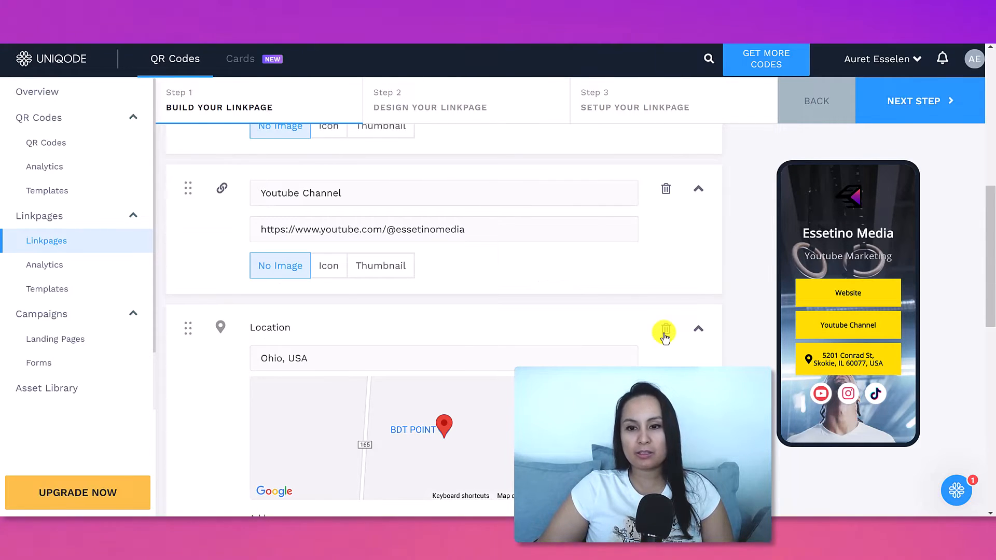
pyautogui.click(665, 337)
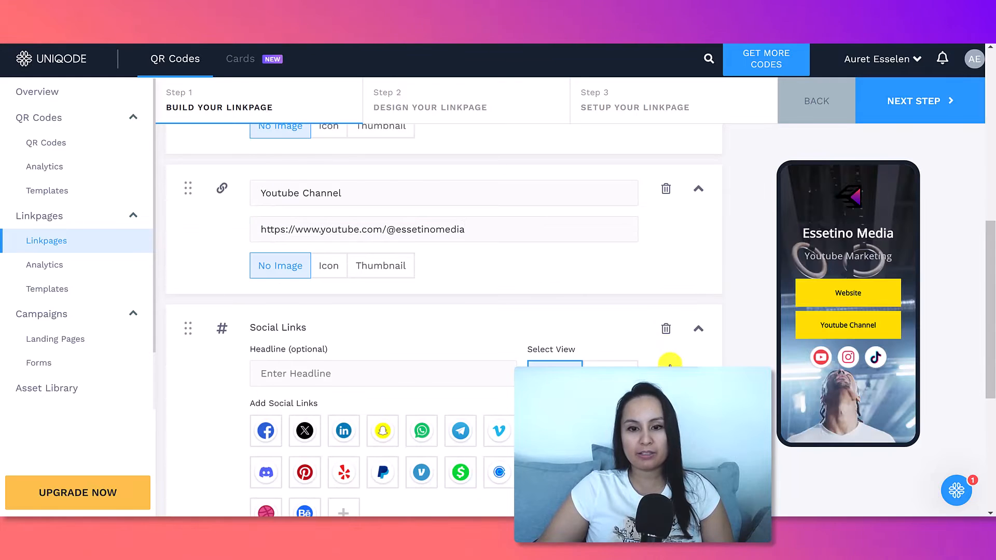
pyautogui.scroll(-1, 667, 368)
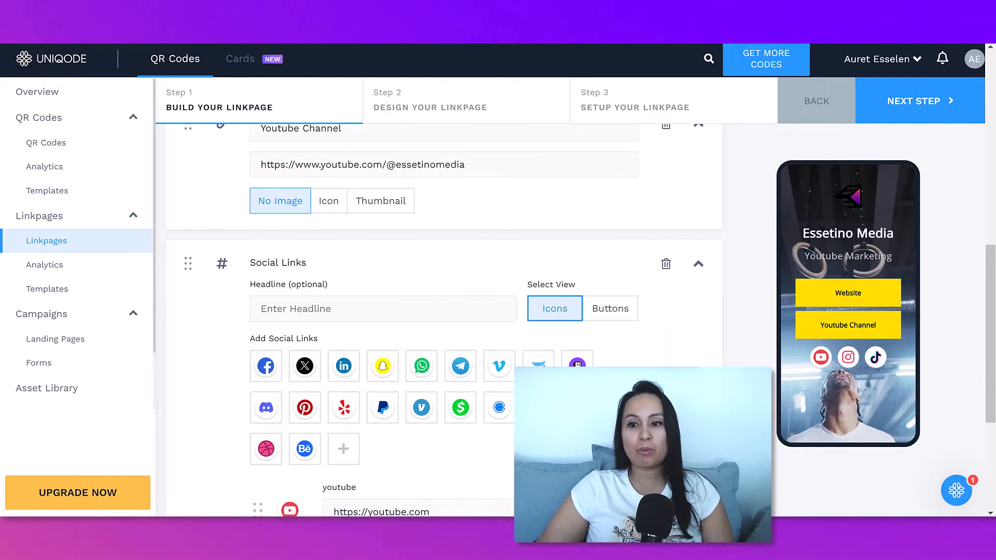
pyautogui.scroll(-2, 443, 321)
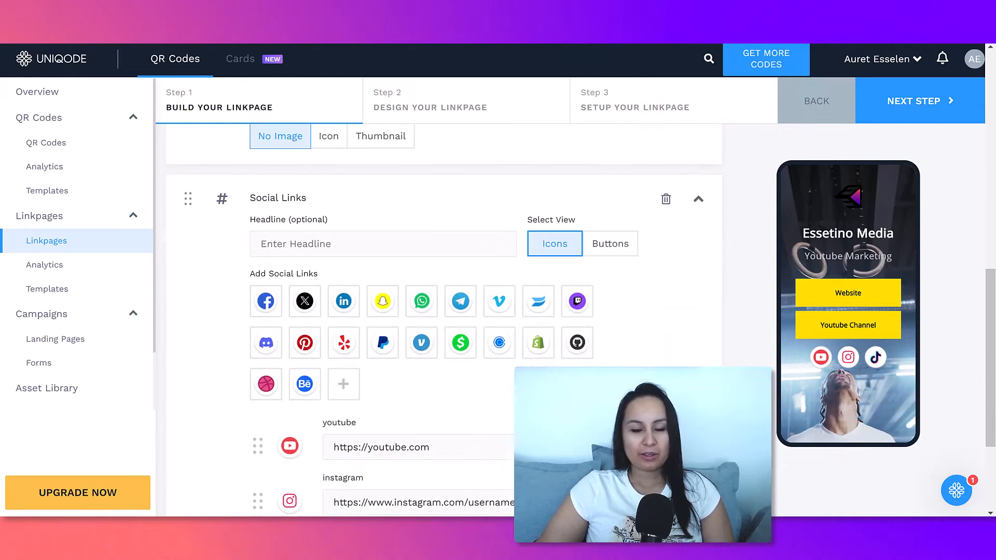
pyautogui.scroll(-1, 406, 365)
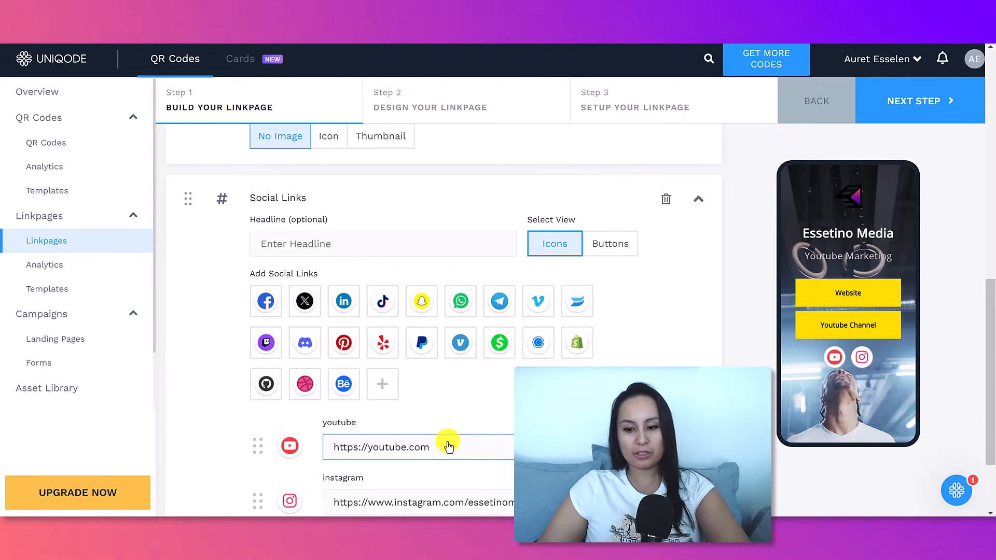
pyautogui.write('/')
pyautogui.write('@essetinomedia')
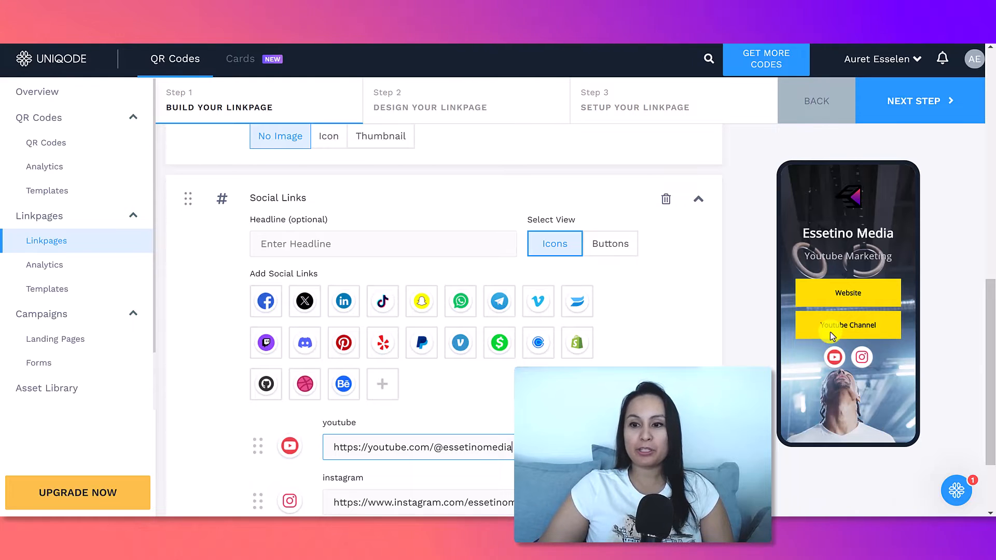
pyautogui.scroll(-1, 688, 340)
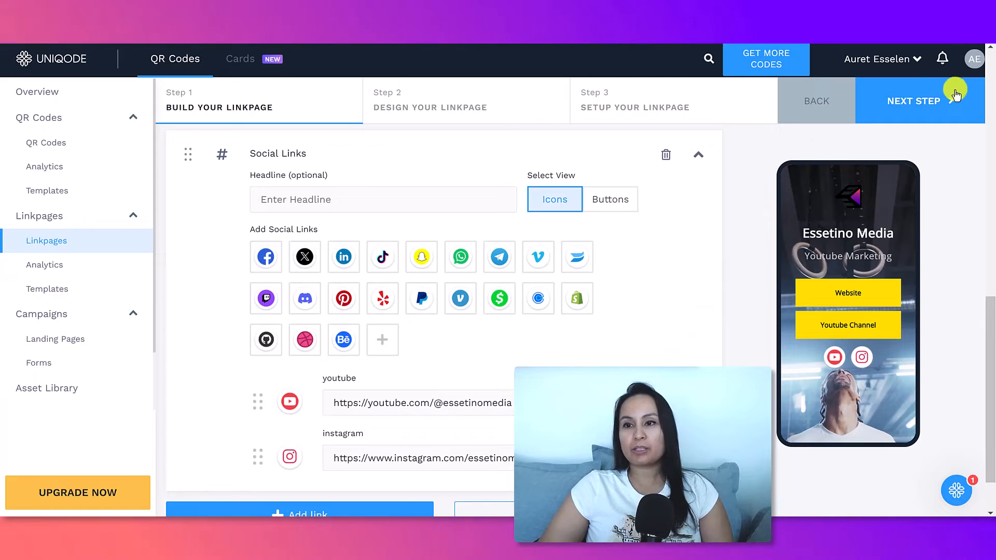
# Go to the linkpage's design stage and replace the background video with the solid color #7600fd
pyautogui.click(937, 105)
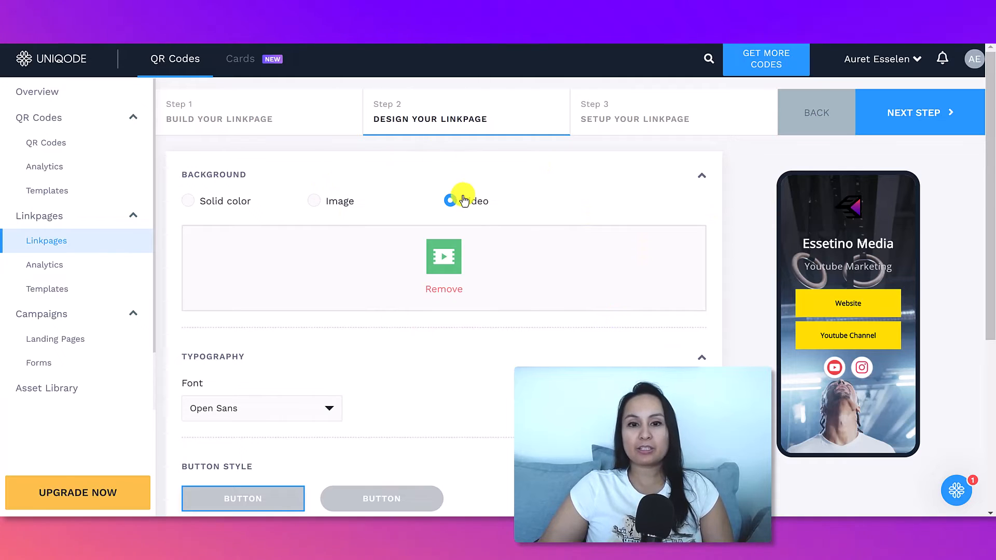
pyautogui.click(451, 201)
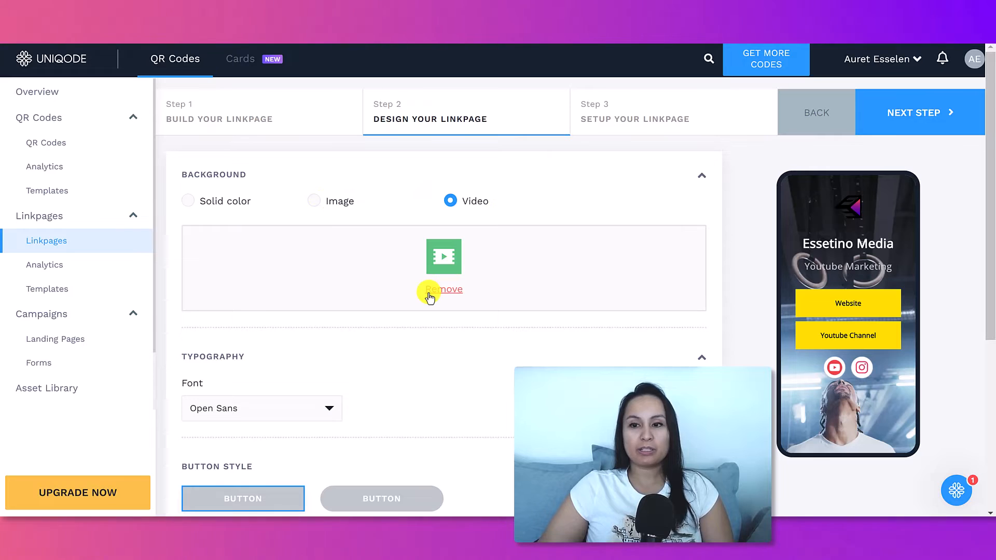
pyautogui.click(430, 290)
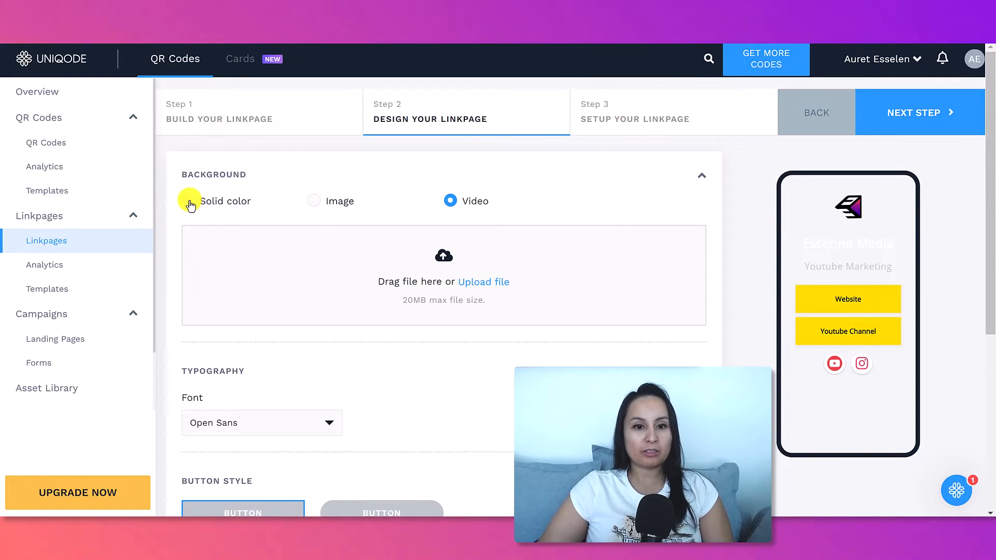
pyautogui.click(190, 202)
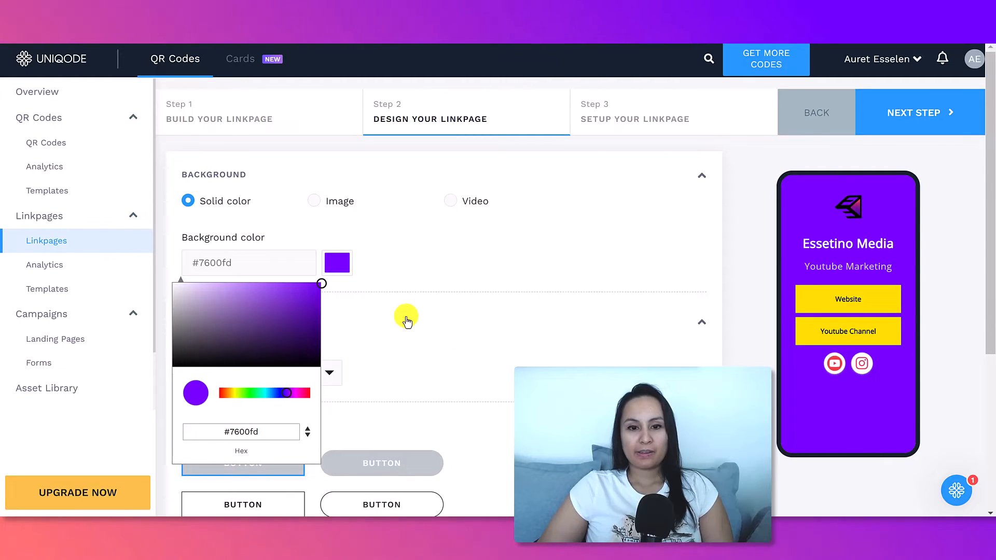
pyautogui.click(407, 322)
pyautogui.click(407, 318)
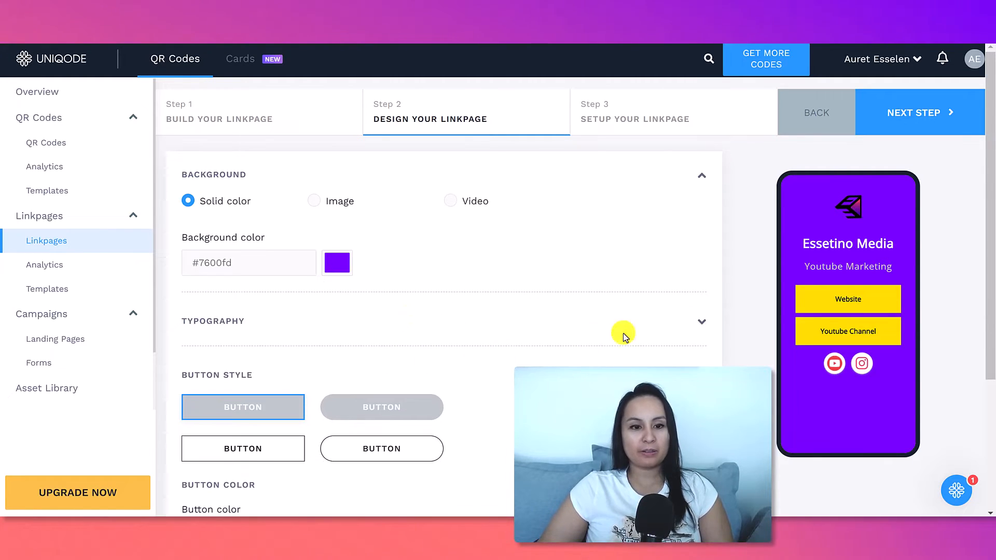
# Collapse the typography settings, then give the link buttons the filled rounded style with button color #ffffff
pyautogui.click(701, 324)
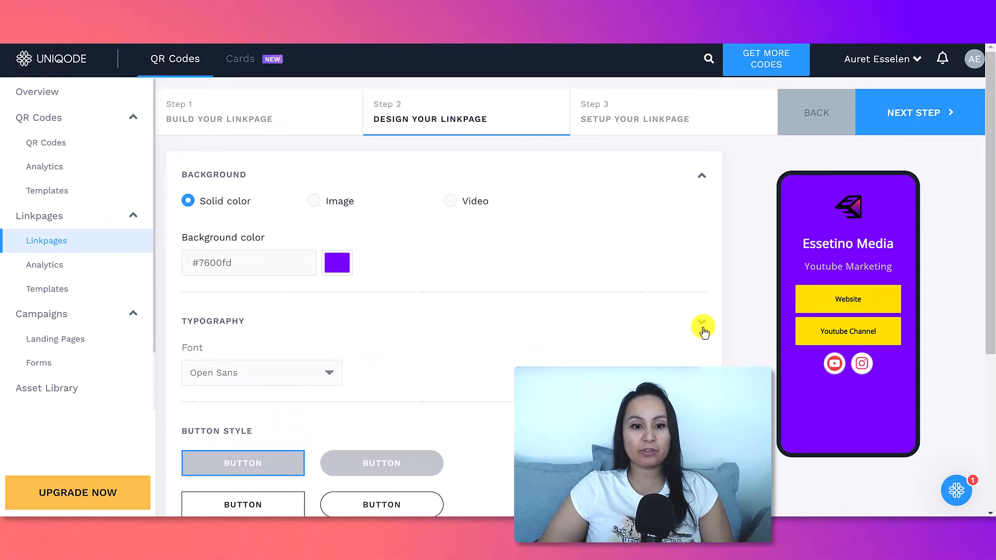
pyautogui.click(702, 327)
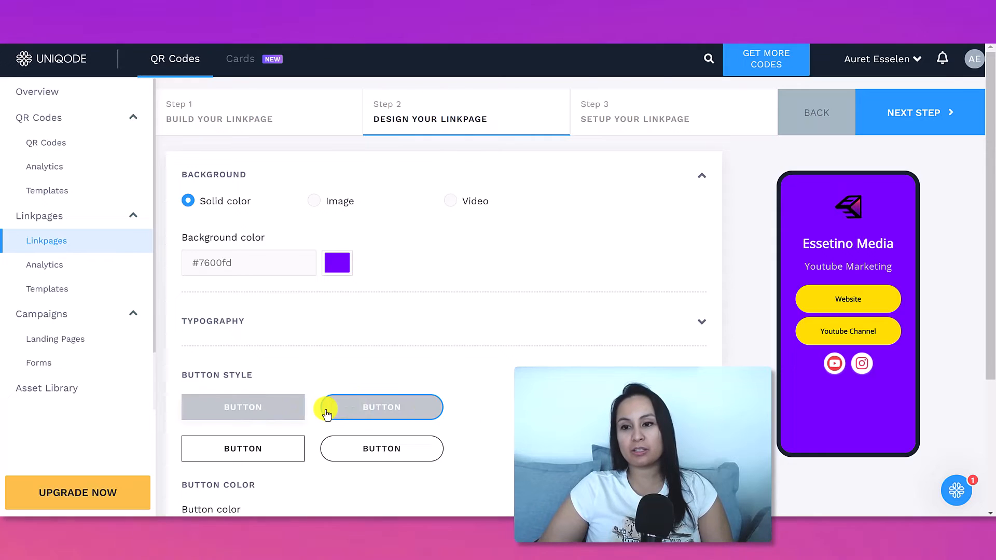
pyautogui.click(327, 448)
pyautogui.click(365, 407)
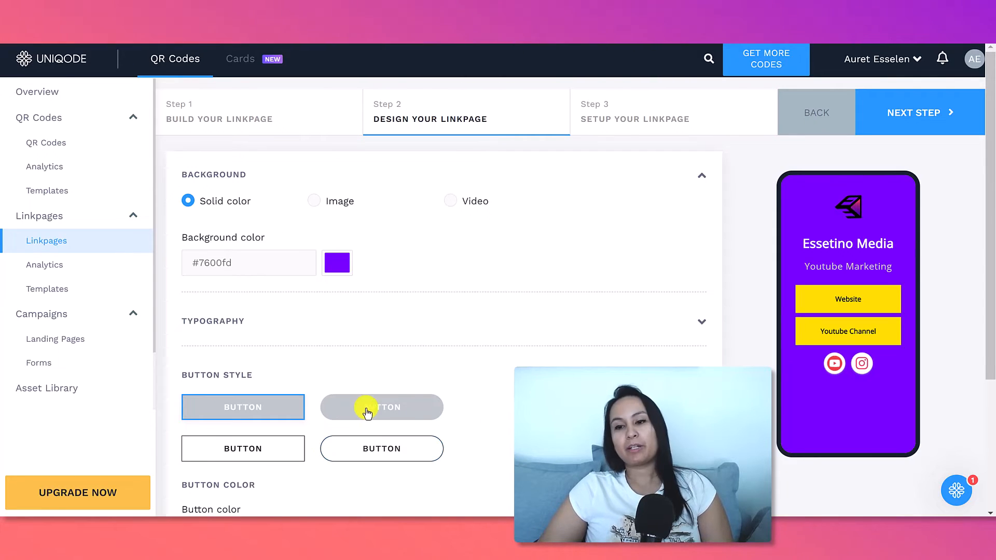
pyautogui.scroll(-1, 496, 409)
pyautogui.scroll(-3, 496, 409)
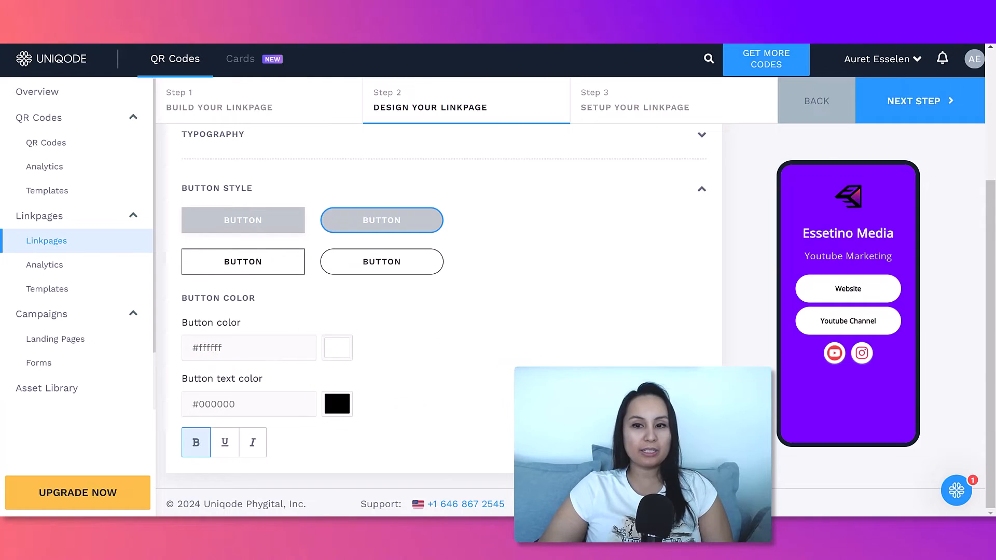
pyautogui.scroll(5, 784, 234)
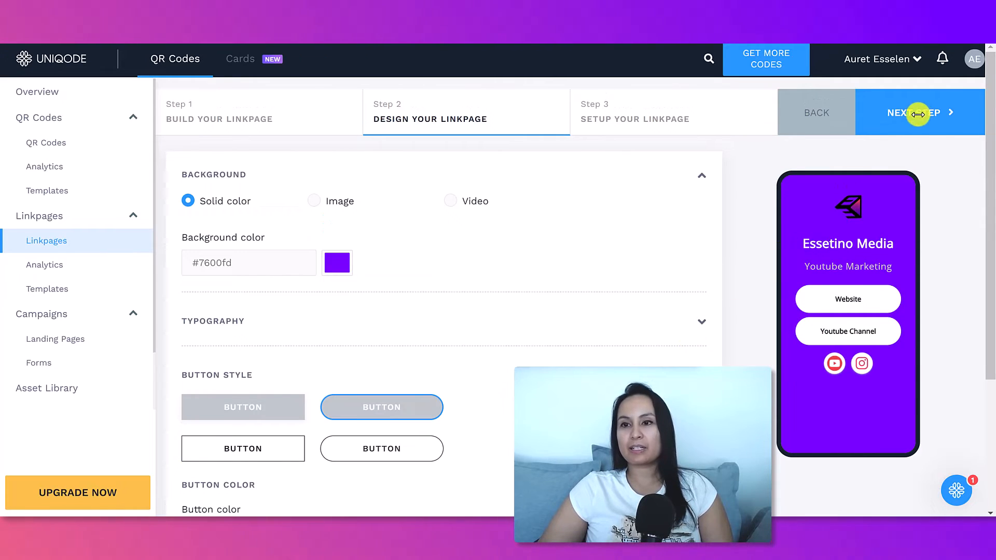
# Go to the linkpage's setup stage and rename the linkpage as "Essetino Media"
pyautogui.click(918, 114)
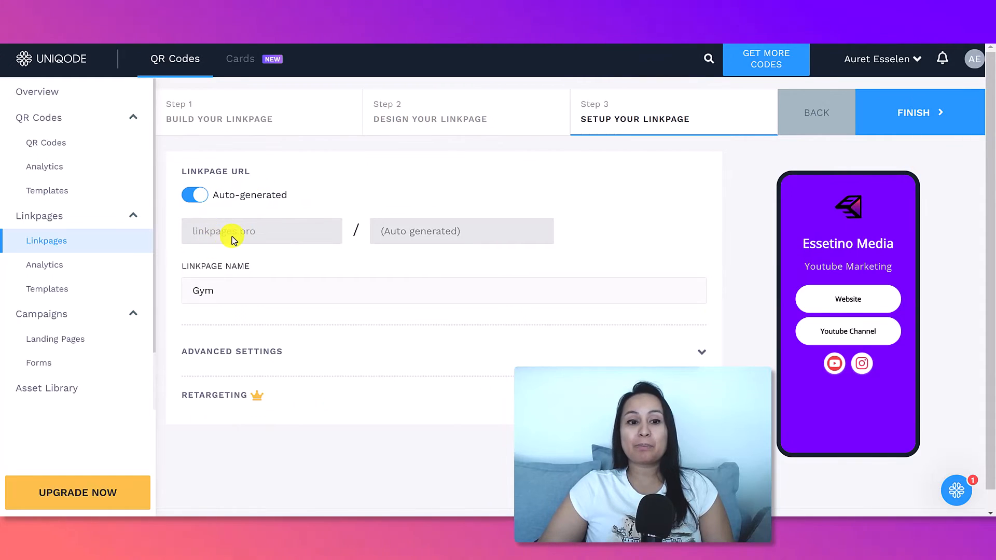
pyautogui.doubleClick(201, 291)
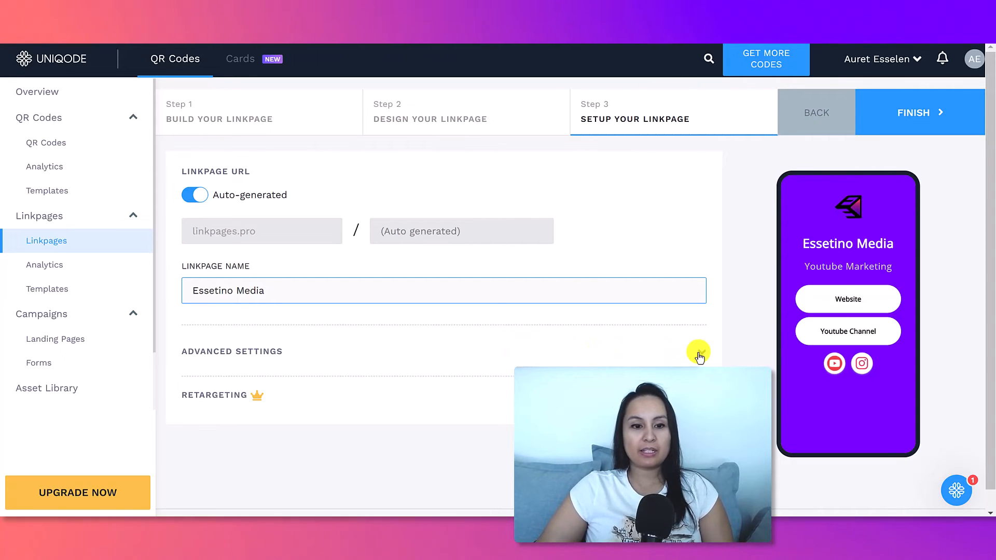
# Review the linkpage's advanced settings and retargeting options, and finish the linkpage
pyautogui.click(699, 355)
pyautogui.scroll(-3, 389, 345)
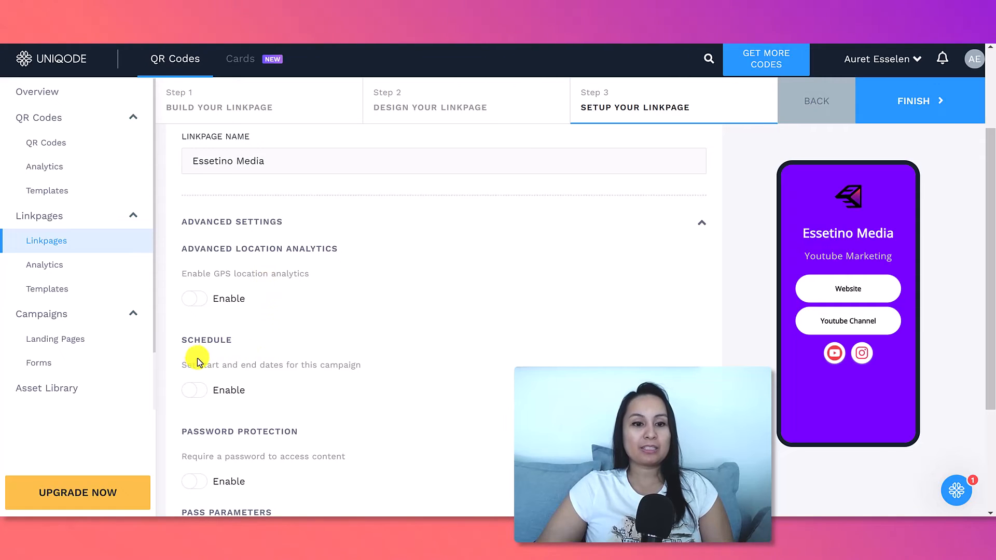
pyautogui.scroll(-1, 251, 373)
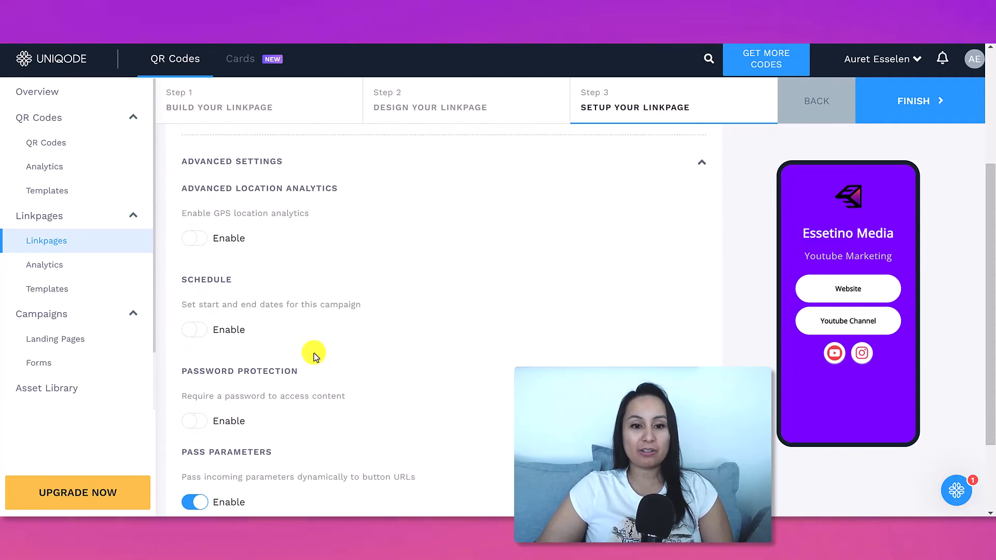
pyautogui.scroll(-1, 259, 352)
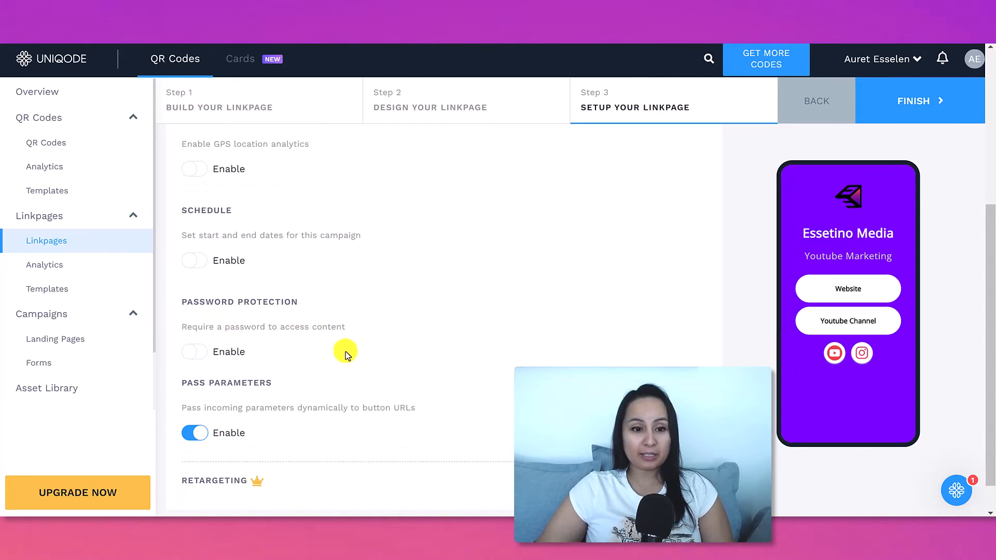
pyautogui.scroll(-1, 275, 417)
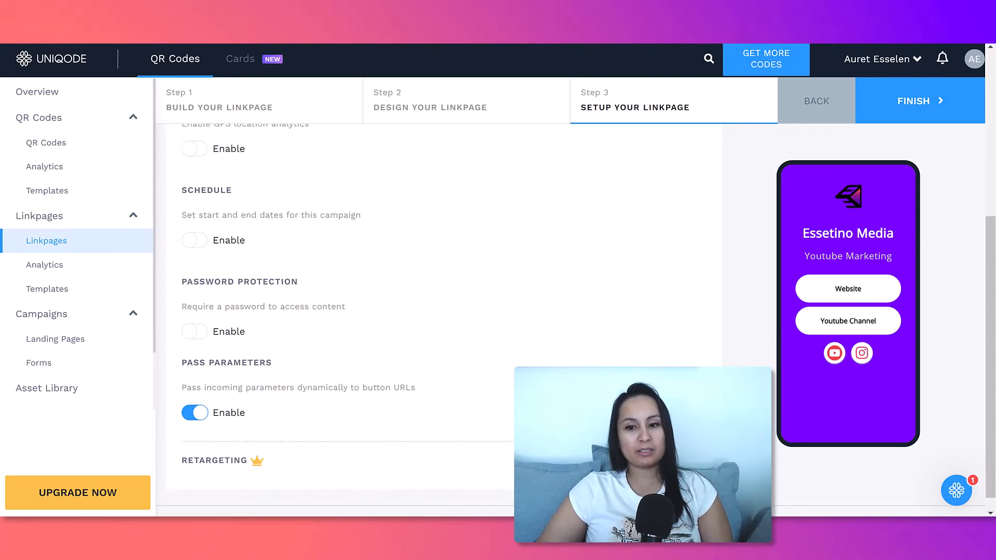
pyautogui.click(702, 445)
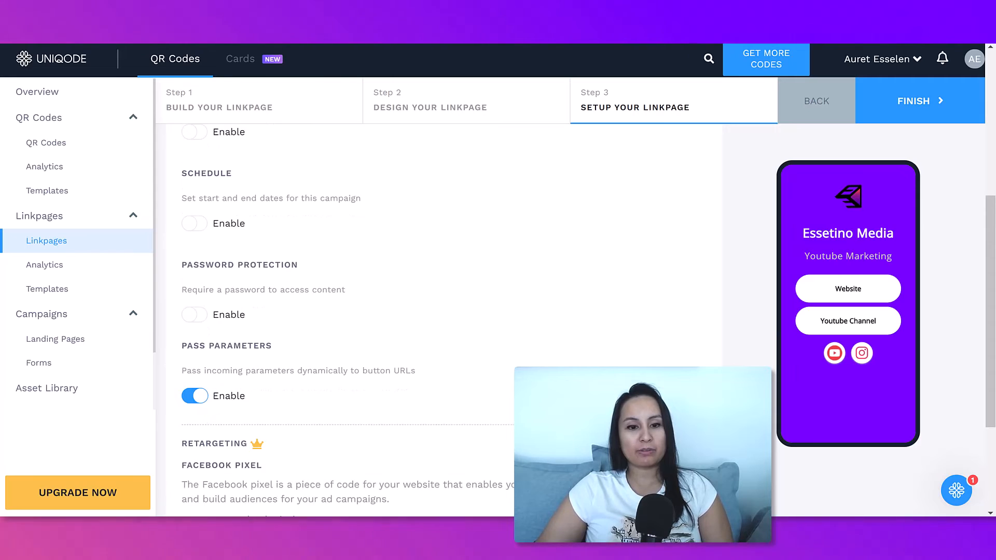
pyautogui.scroll(-2, 702, 445)
pyautogui.scroll(-1, 438, 311)
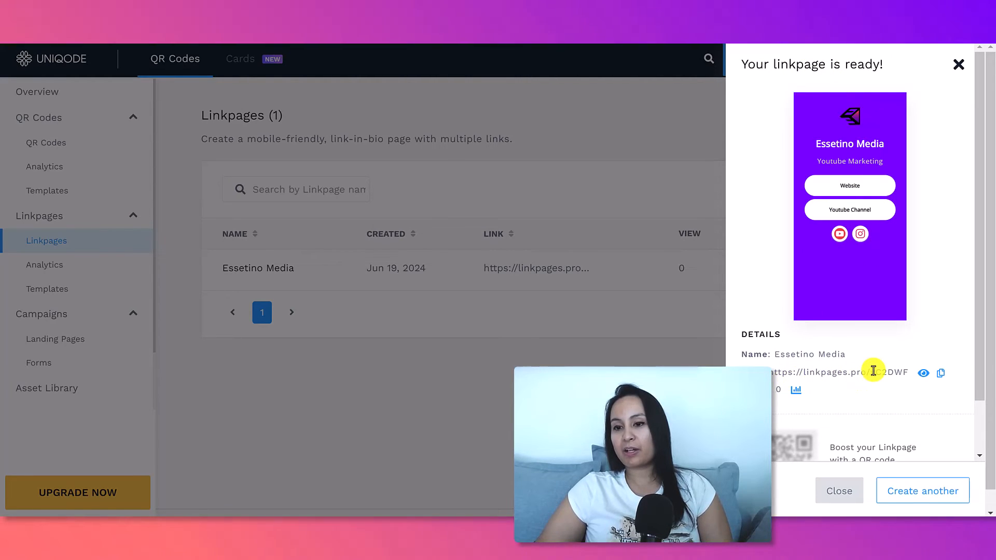
# Look over the finished linkpage's preview, link details and QR code option
pyautogui.scroll(-1, 850, 354)
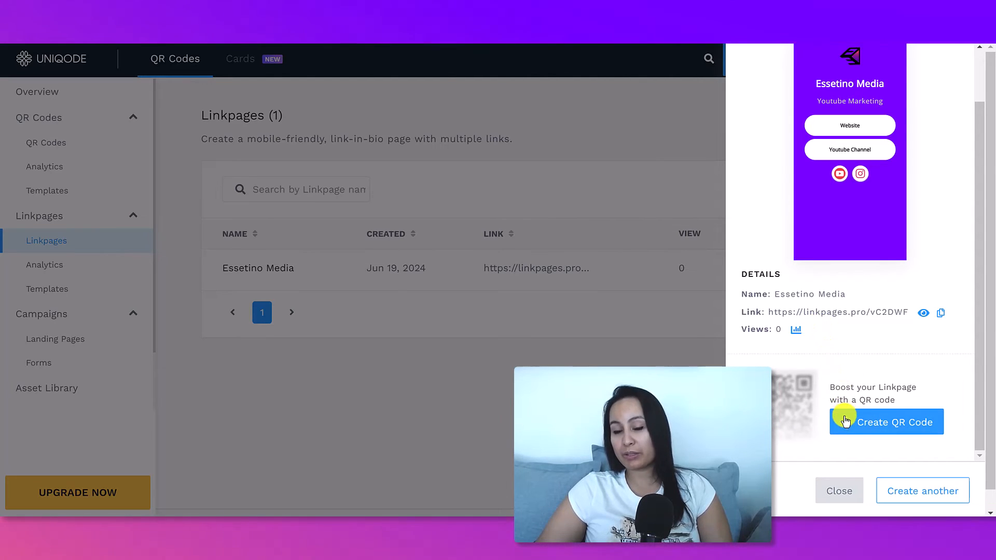
pyautogui.scroll(1, 850, 259)
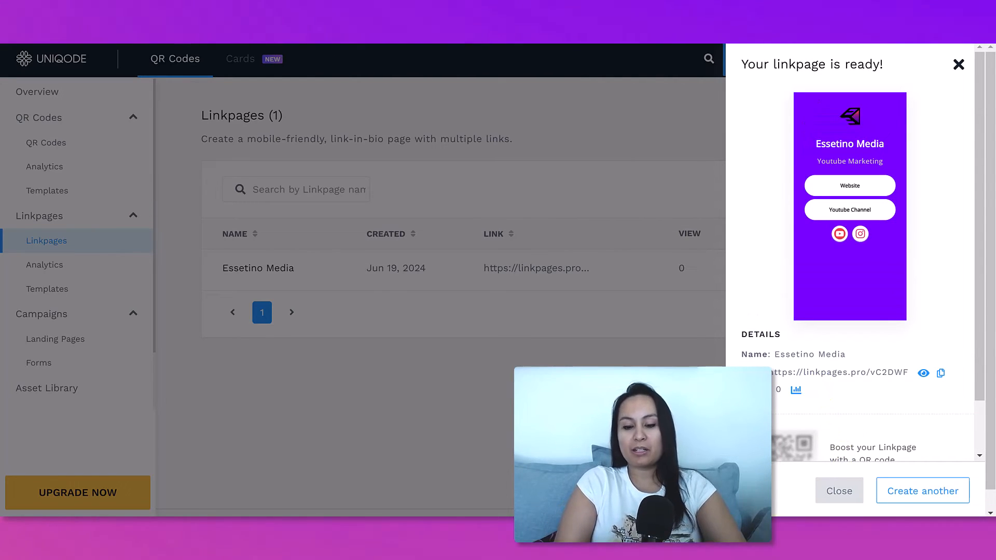